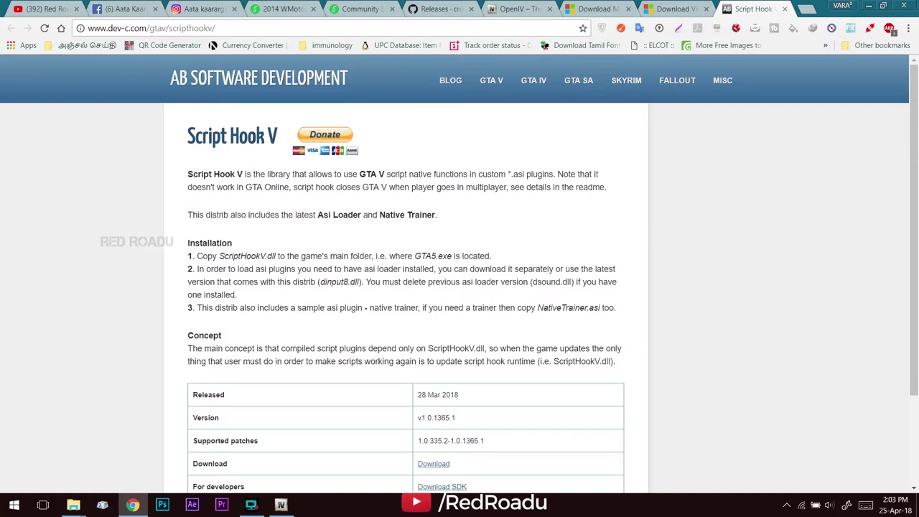
- Review the download pages for Community Script Hook V .NET, Script Hook V and OpenIV
left_click(359, 9)
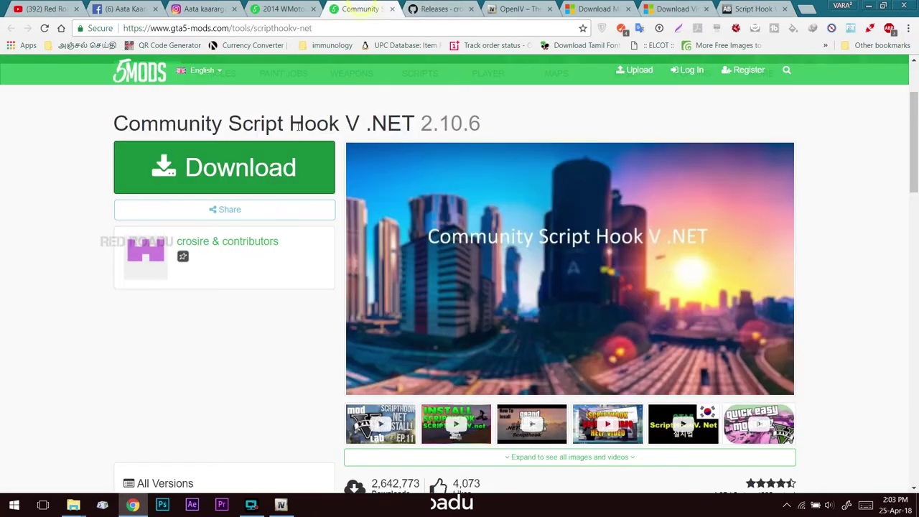
left_click(733, 9)
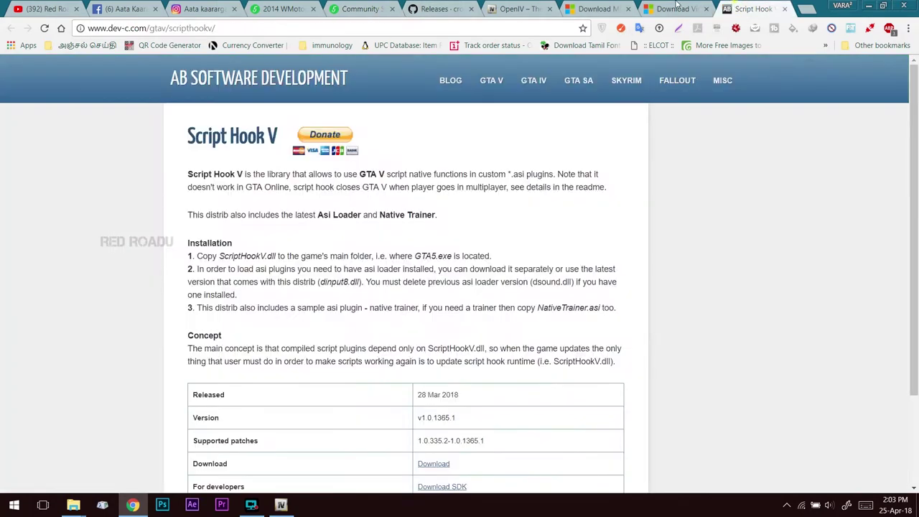
left_click(345, 9)
left_click(729, 6)
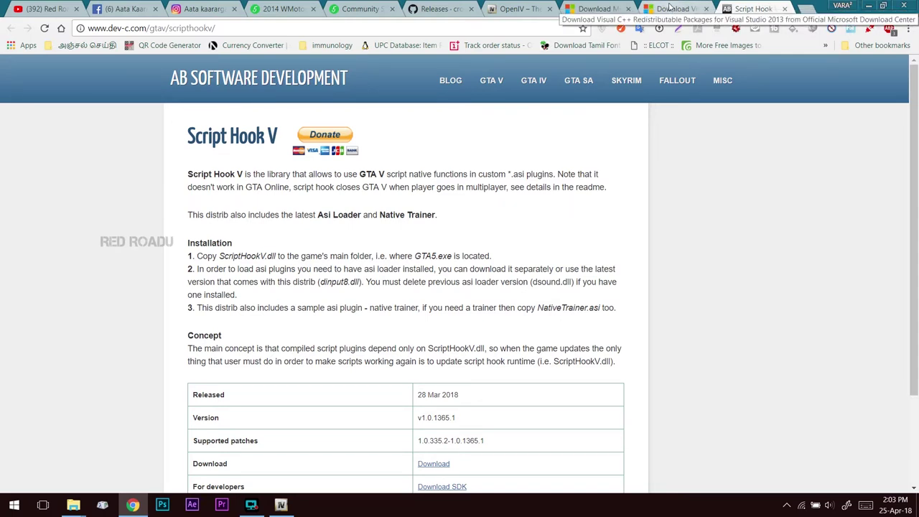
left_click(515, 9)
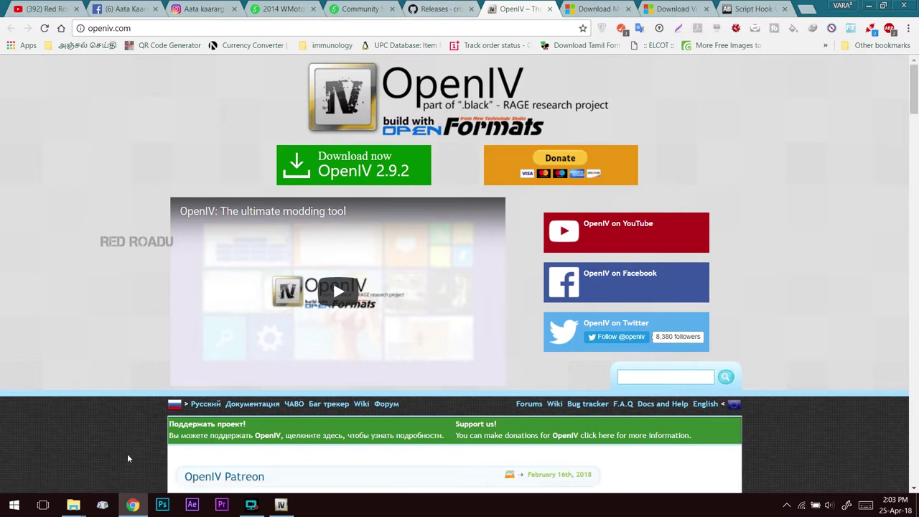
- Switch to OpenIV and load the Windows version of Grand Theft Auto V
left_click(280, 504)
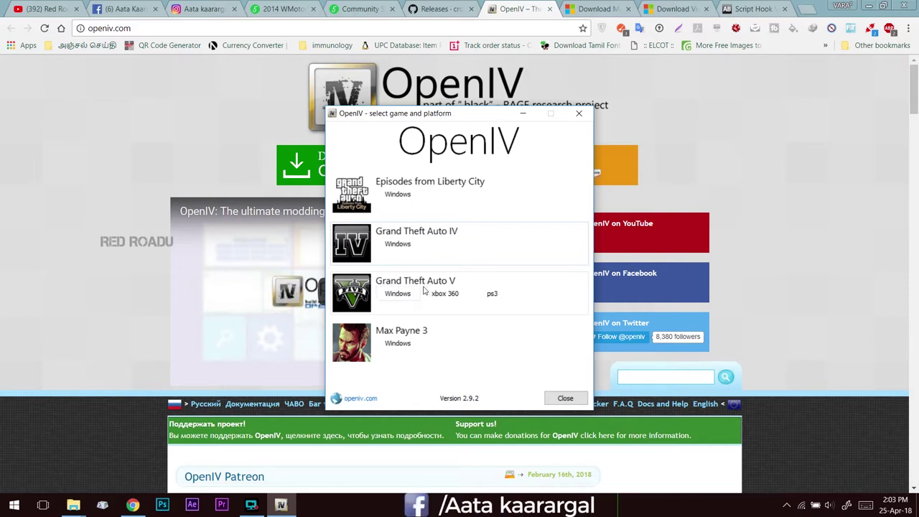
left_click(397, 293)
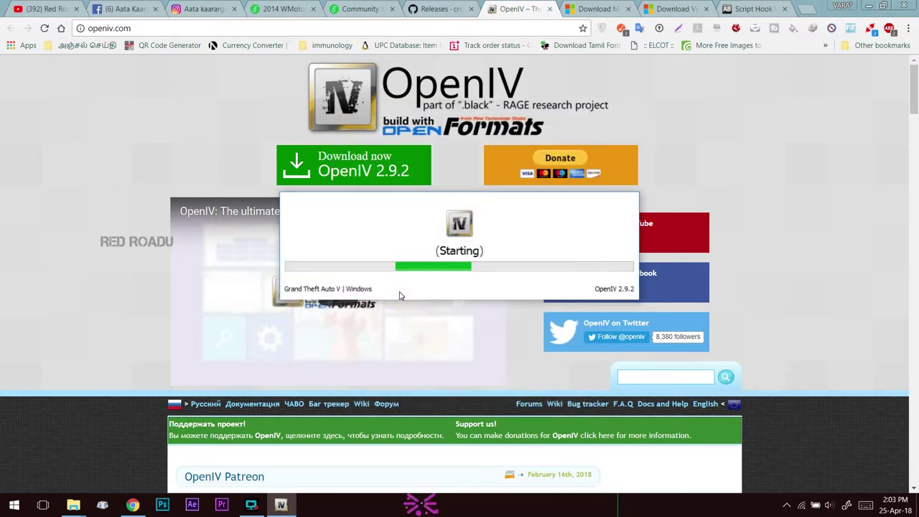
- Switch to the GTA V folder in File Explorer and extract ScriptHookVDotNet.zip into its own ScriptHookVDotNet folder
mouse_move(73, 505)
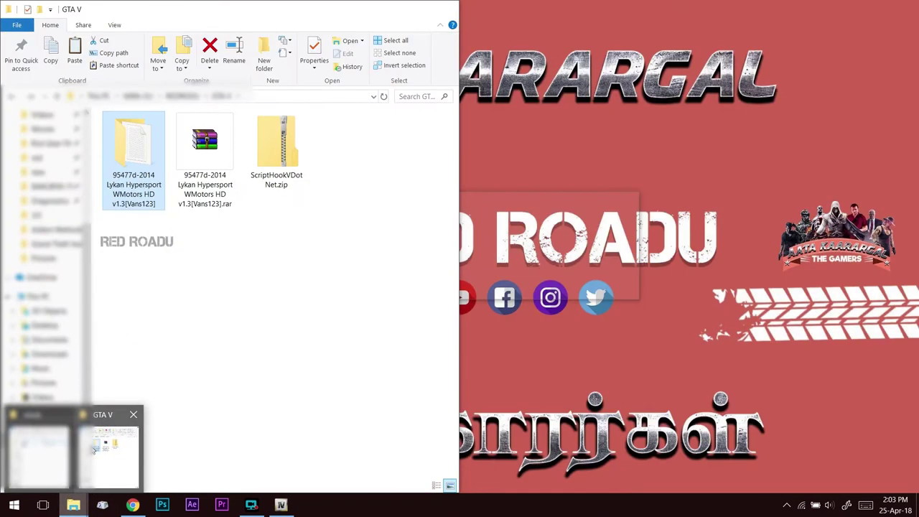
left_click(94, 450)
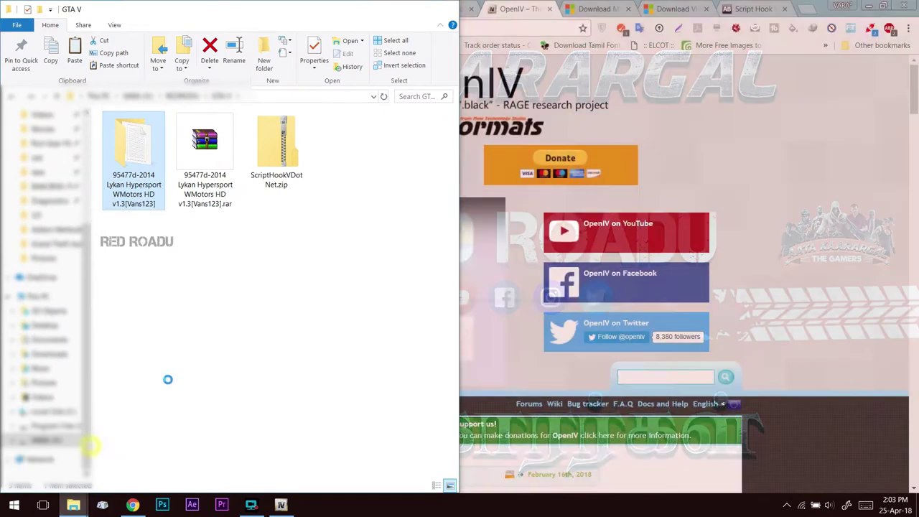
left_click_drag(329, 159, 204, 209)
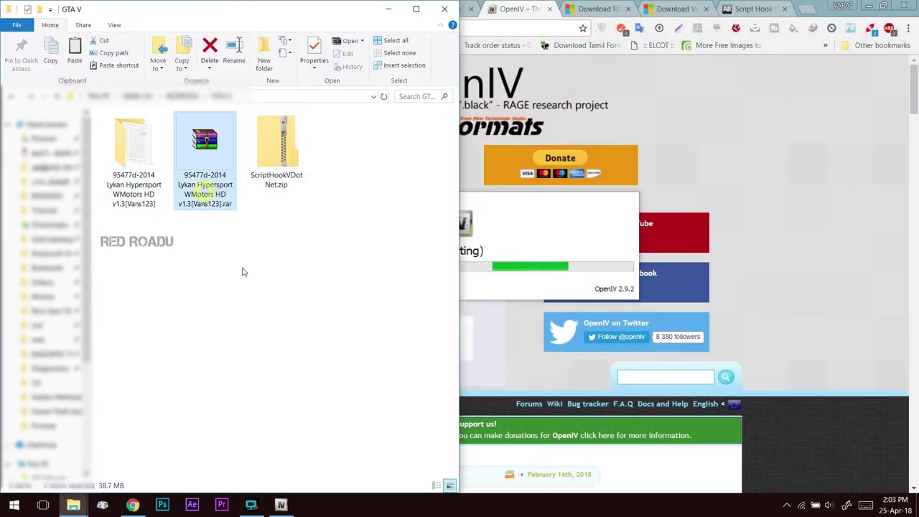
left_click(291, 178)
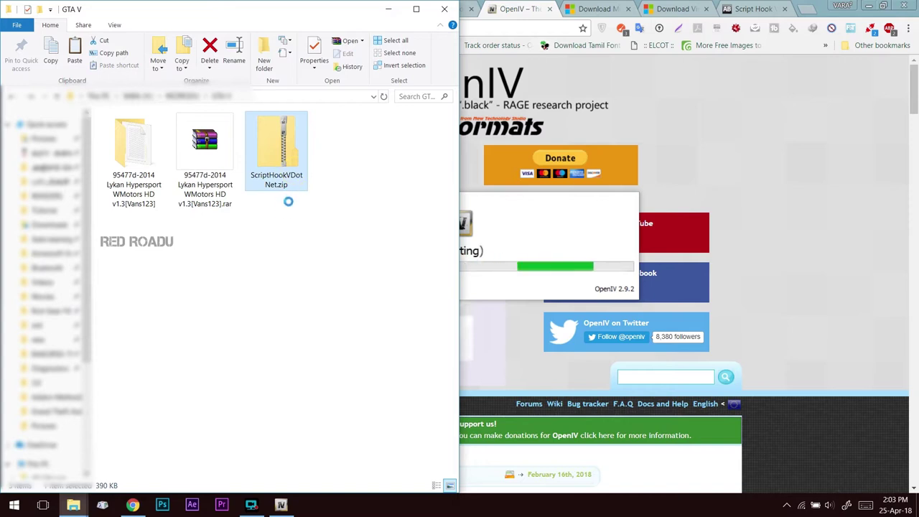
left_click_drag(354, 168, 221, 222)
left_click(291, 172)
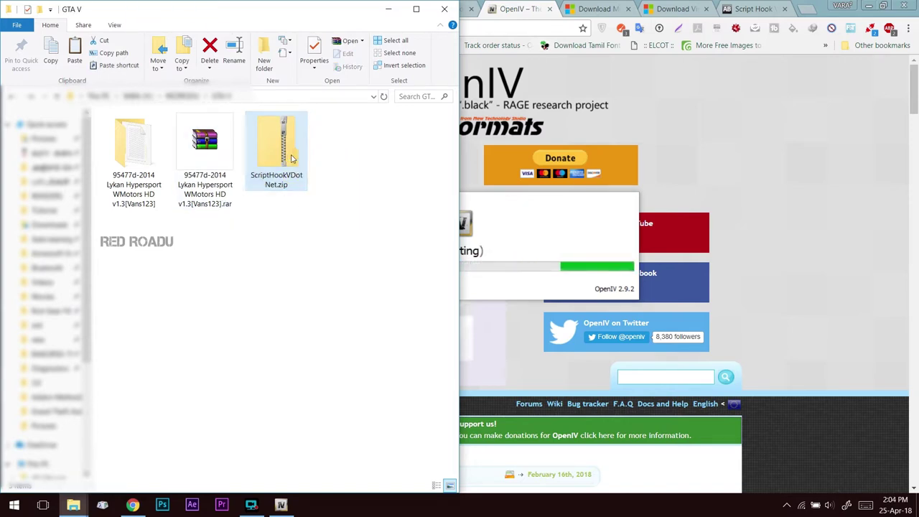
right_click(290, 155)
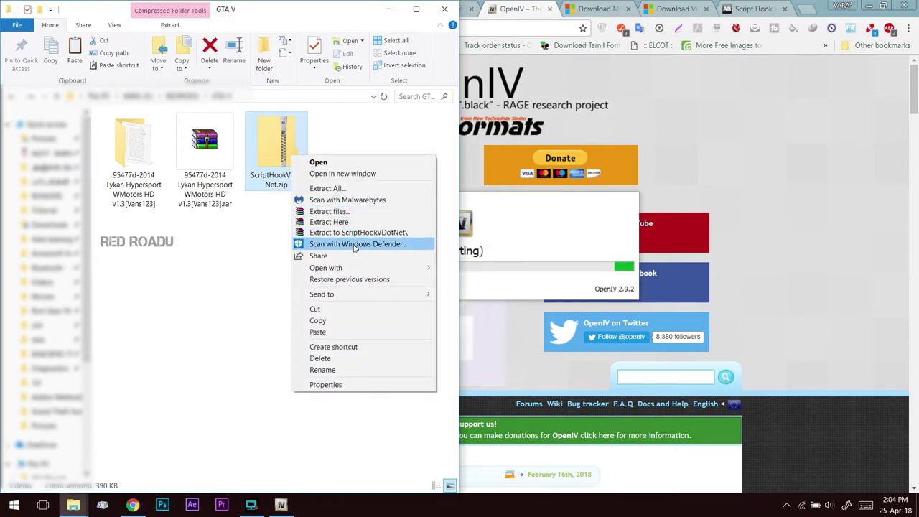
left_click(348, 233)
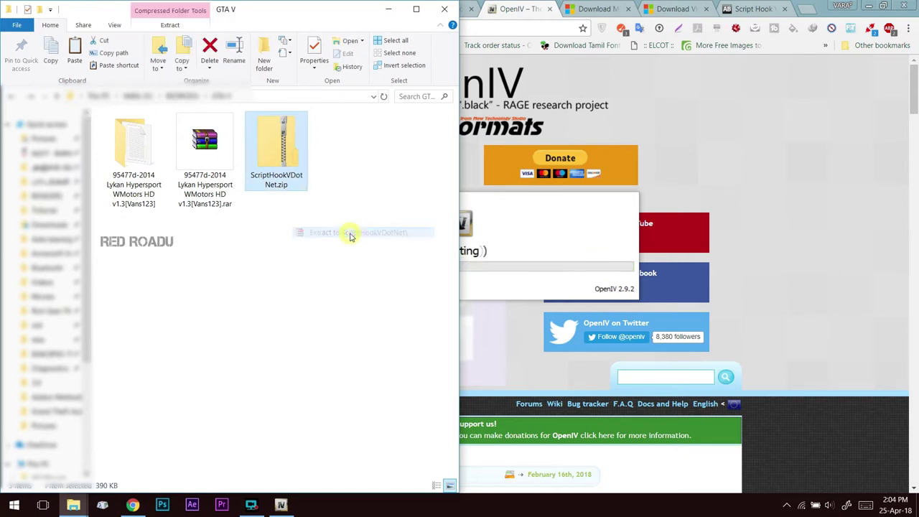
left_click(176, 271)
left_click_drag(115, 226, 212, 174)
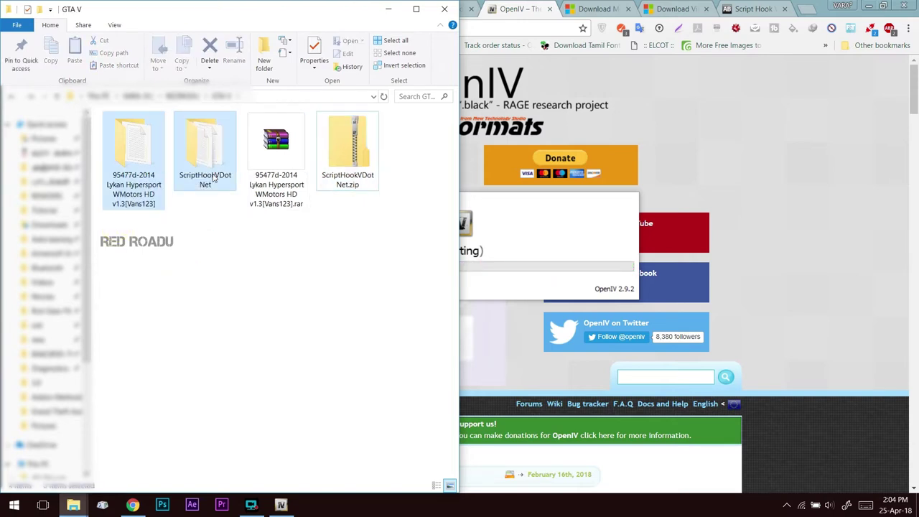
left_click(199, 234)
- Copy ScriptHookVDotNet.asi, ScriptHookVDotNet2.dll and ScriptHookVDotNet2.xml from the extracted ScriptHookVDotNet folder
left_click(213, 163)
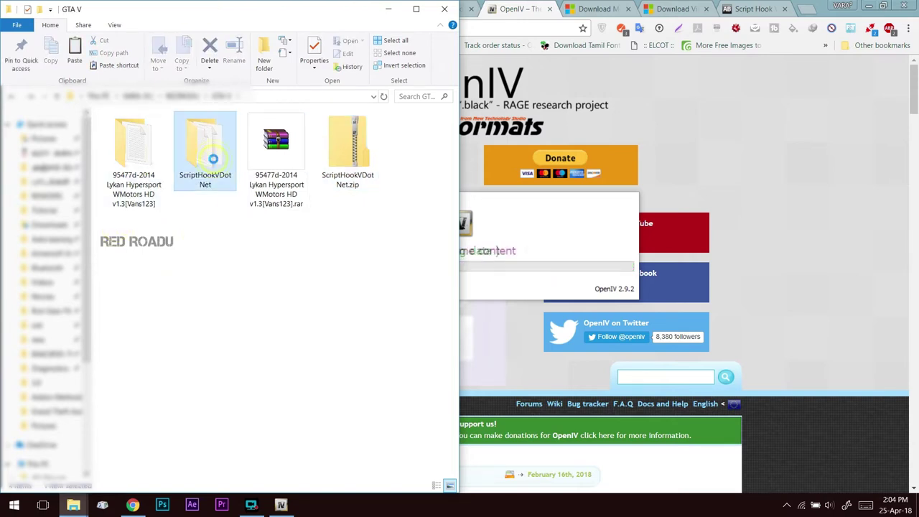
double_click(213, 163)
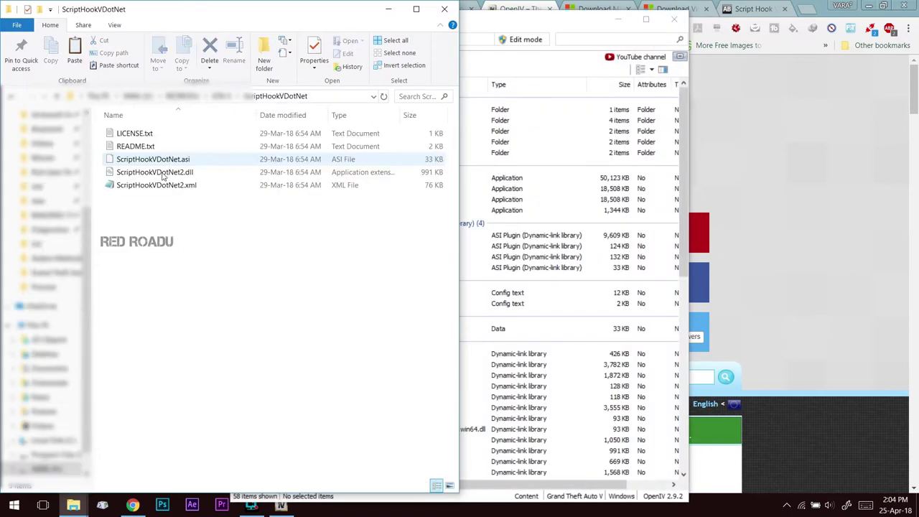
left_click_drag(139, 209, 214, 159)
right_click(174, 183)
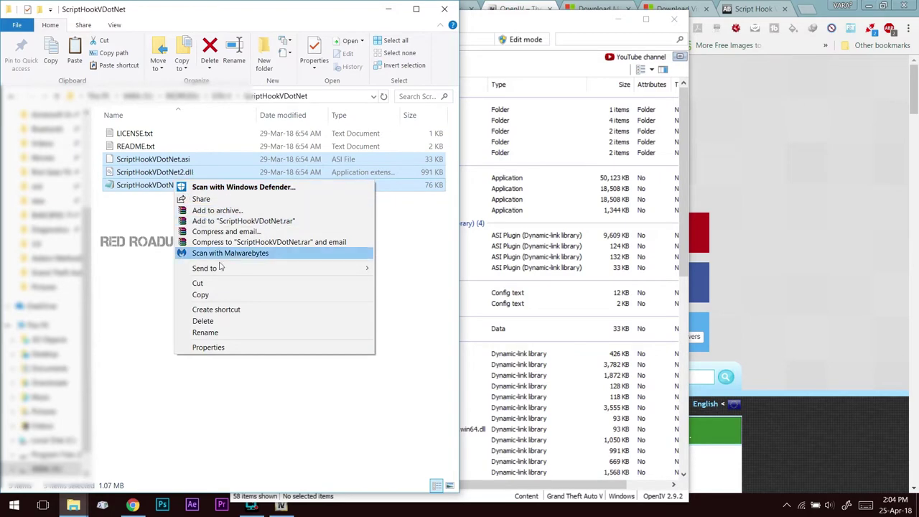
left_click(226, 292)
- Paste the three copied files into the main Grand Theft Auto V game folder, replacing the existing files
mouse_move(72, 505)
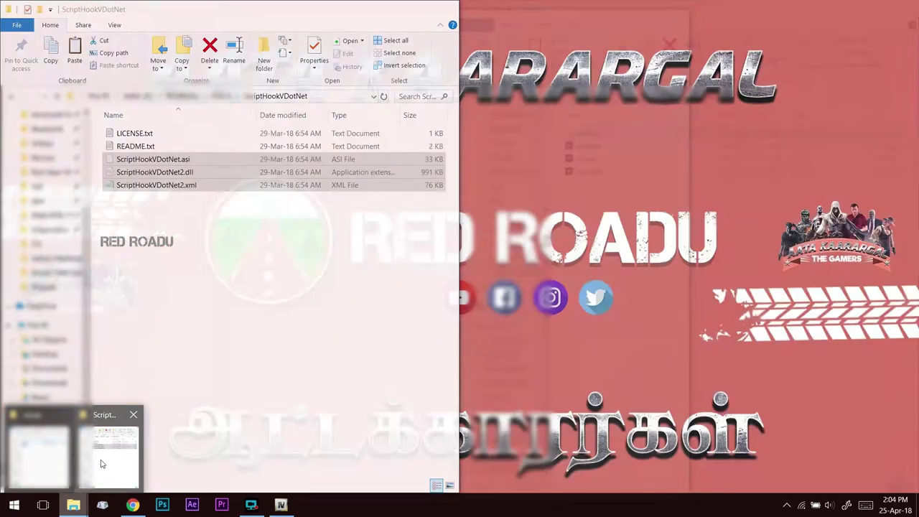
left_click(43, 456)
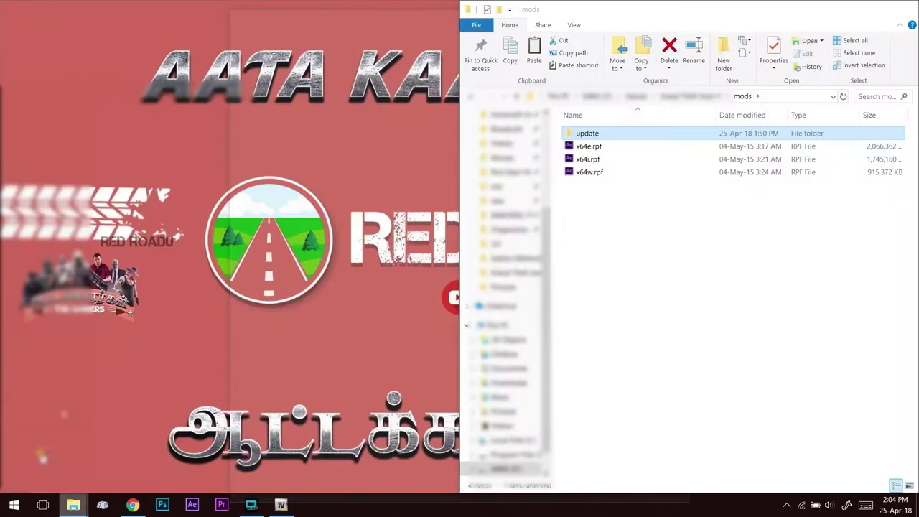
left_click(689, 96)
scroll(730, 328, "down", 5)
scroll(769, 230, "up", 5)
key("ctrl+v")
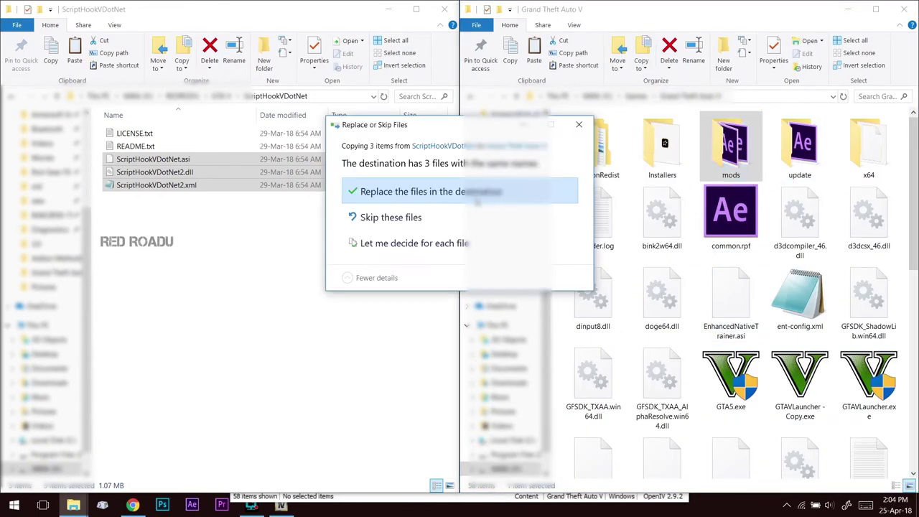
left_click(451, 193)
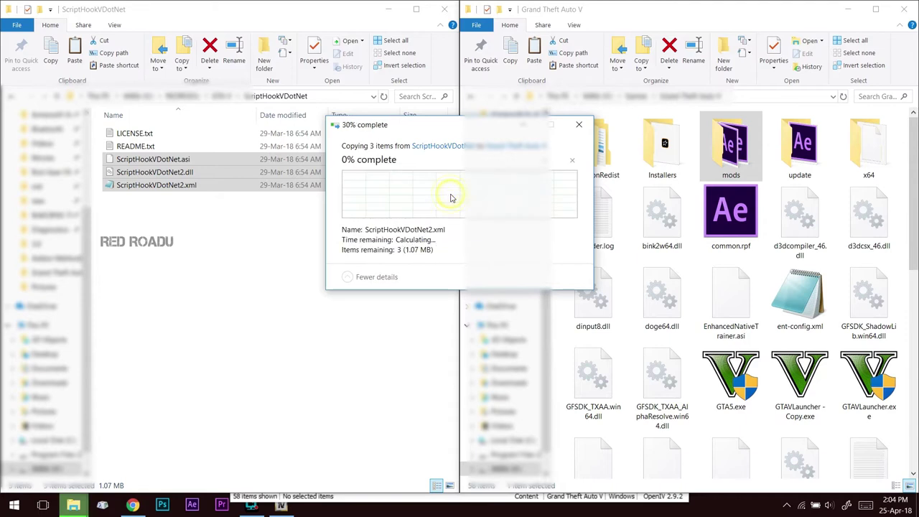
scroll(658, 313, "up", 3)
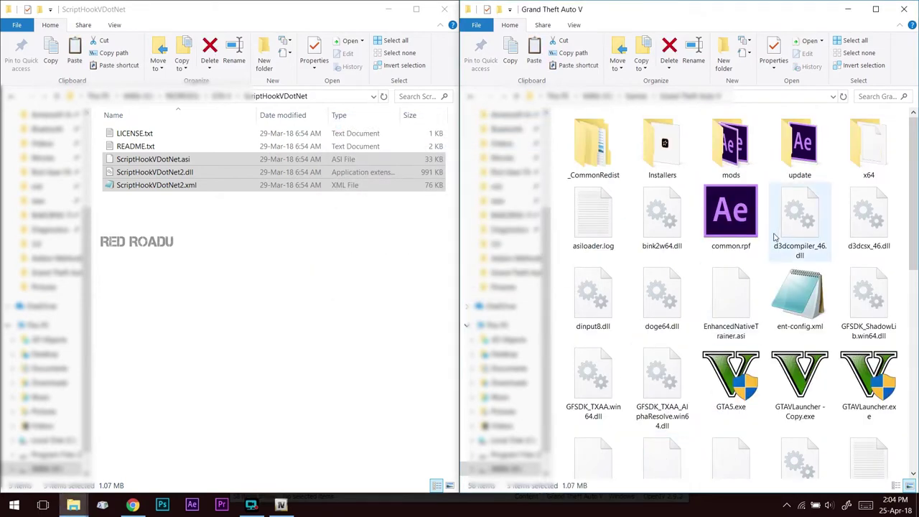
- Go back to the GTA V downloads folder and open the extracted 2014 Lykan Hypersport WMotors HD v1.3 folder
left_click(301, 266)
key("alt+Up")
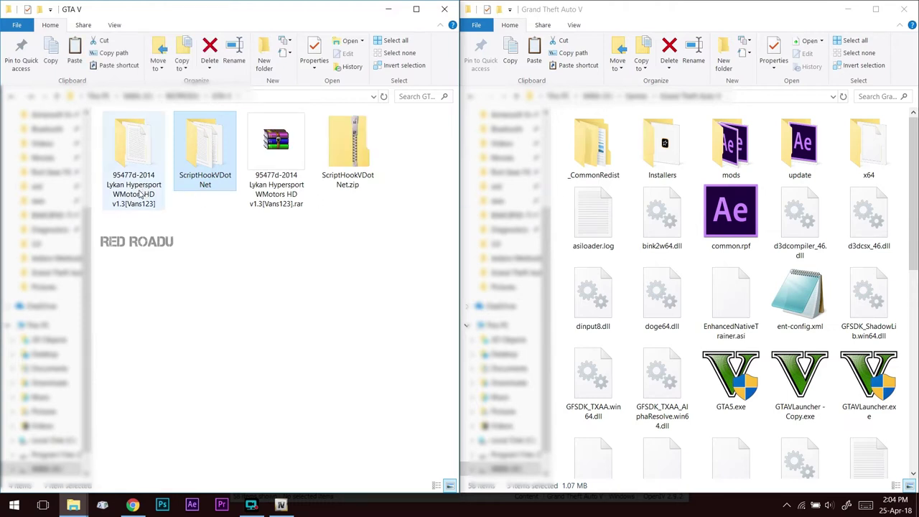
left_click(138, 193)
double_click(138, 193)
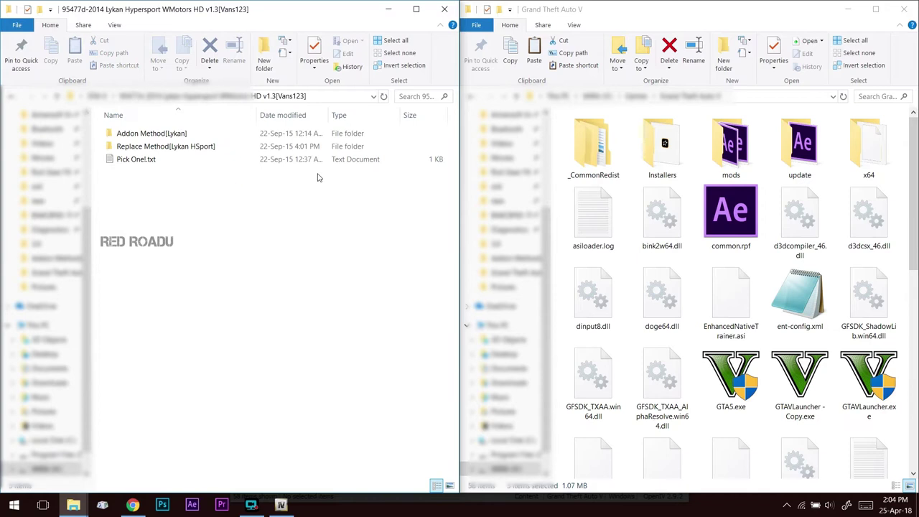
- Switch to OpenIV and check in the ASI Manager whether ASI Loader, OpenIV.ASI and openCamera are installed
left_click(281, 505)
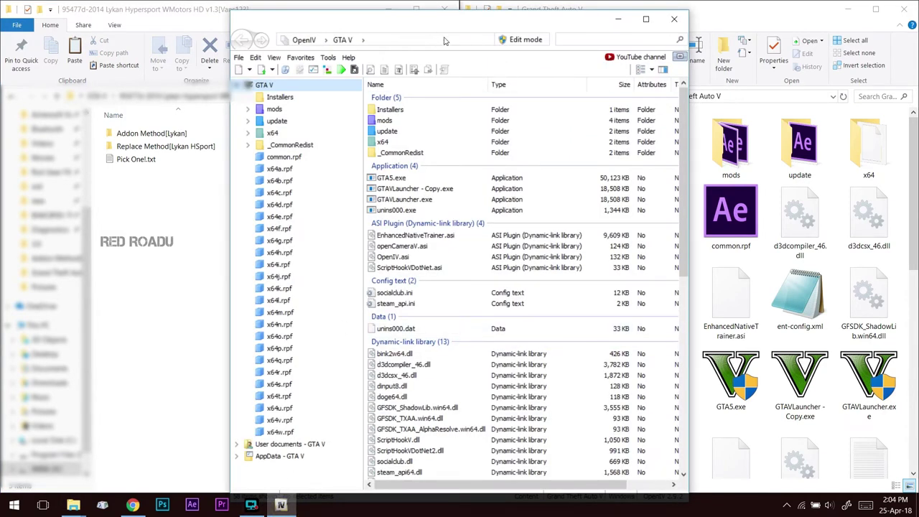
left_click_drag(444, 30, 650, 45)
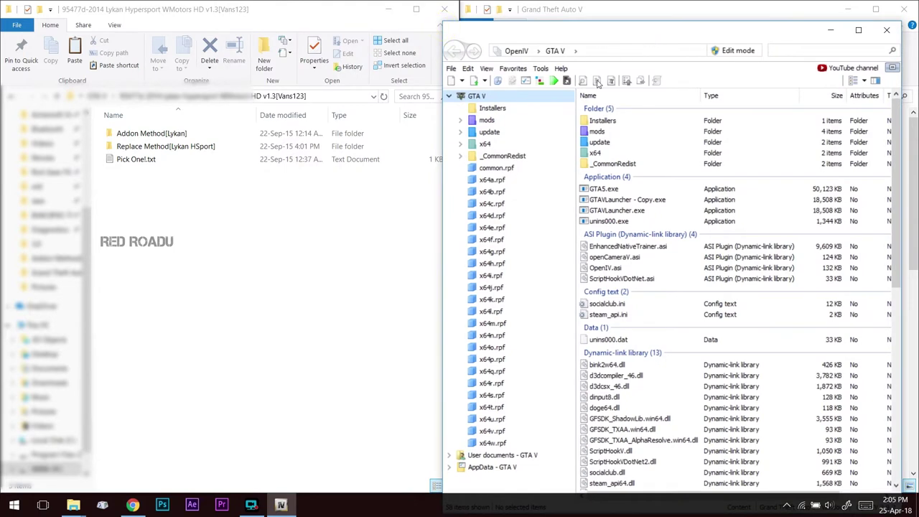
left_click(525, 81)
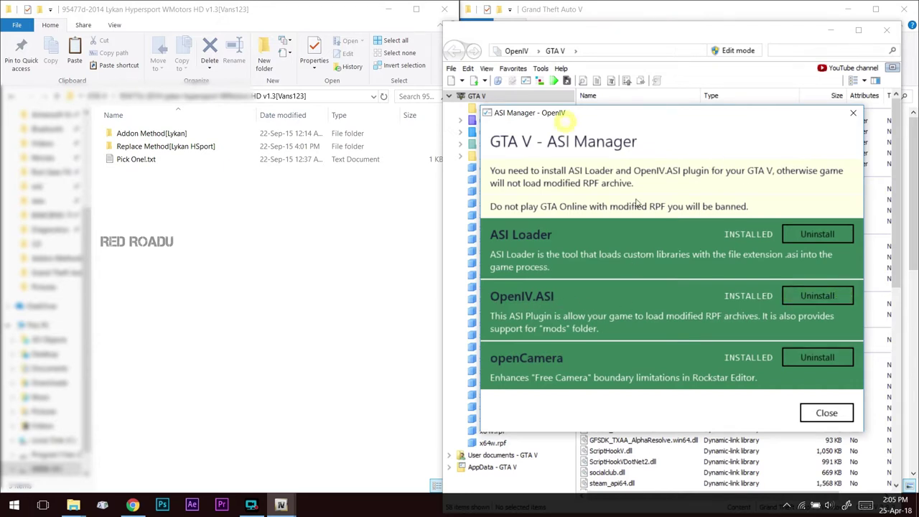
key("Escape")
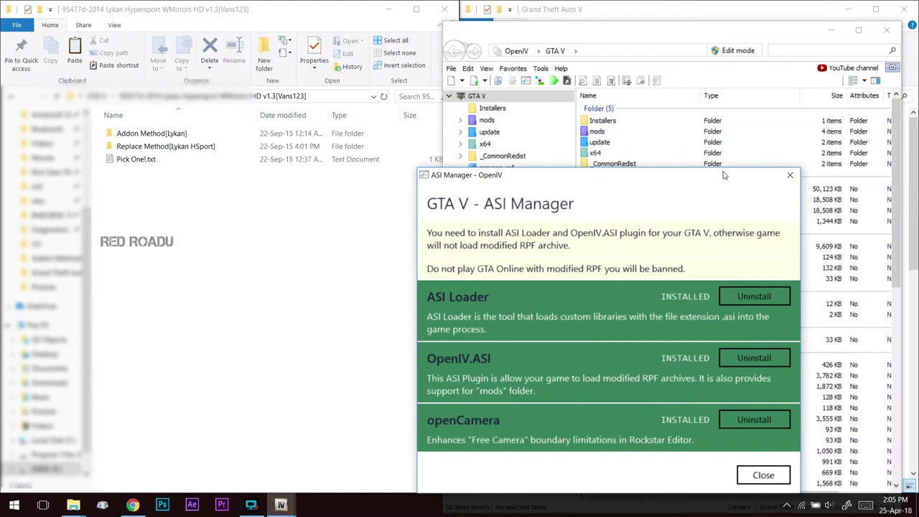
left_click(790, 176)
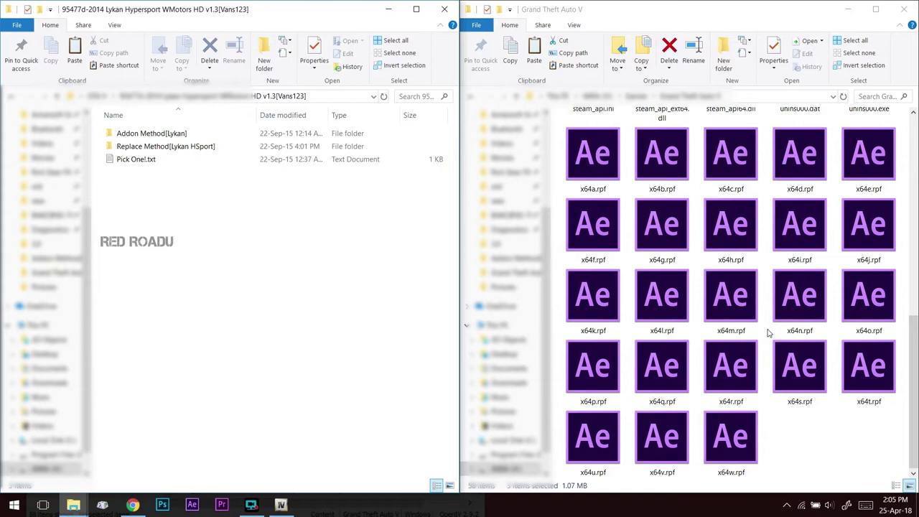
- Select x64e.rpf, x64i.rpf, x64w.rpf and the update folder in the game folder, and open the mods folder to check its contents
left_click(870, 158)
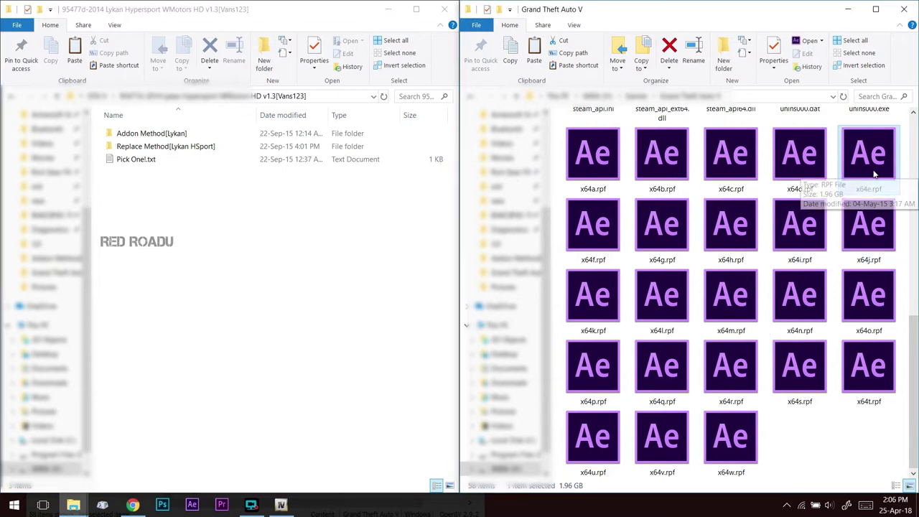
left_click(809, 230, "ctrl")
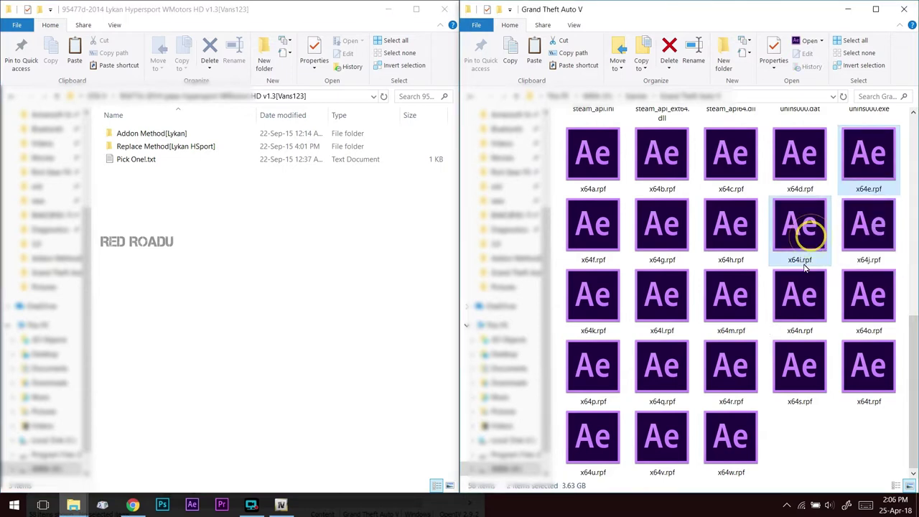
left_click(742, 435, "ctrl")
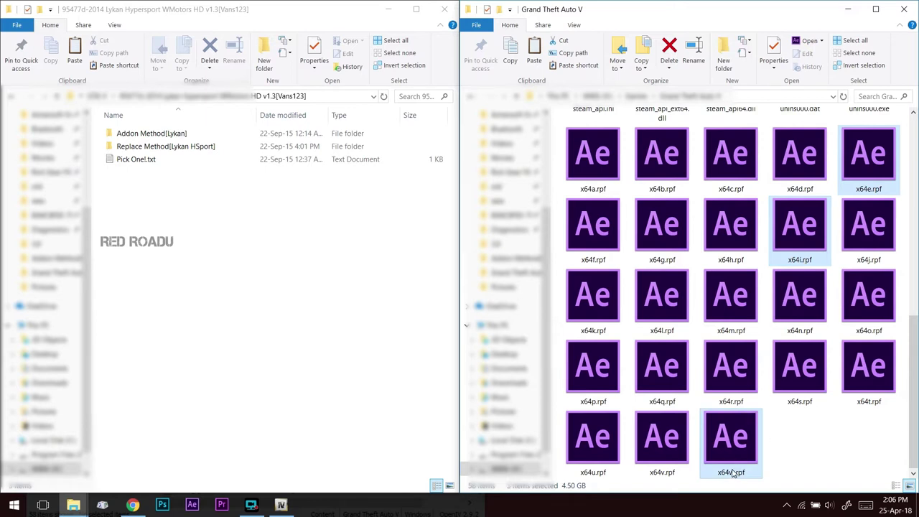
scroll(756, 402, "up", 3)
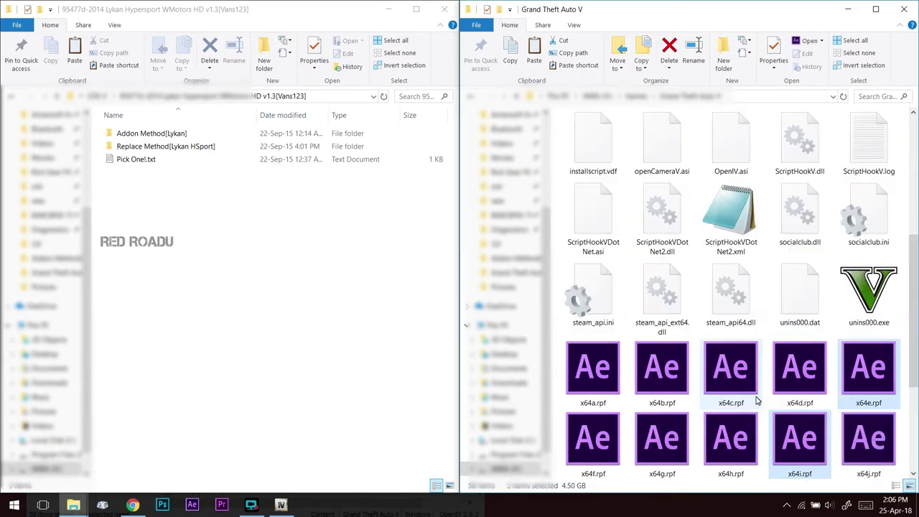
scroll(756, 402, "up", 5)
left_click(822, 158)
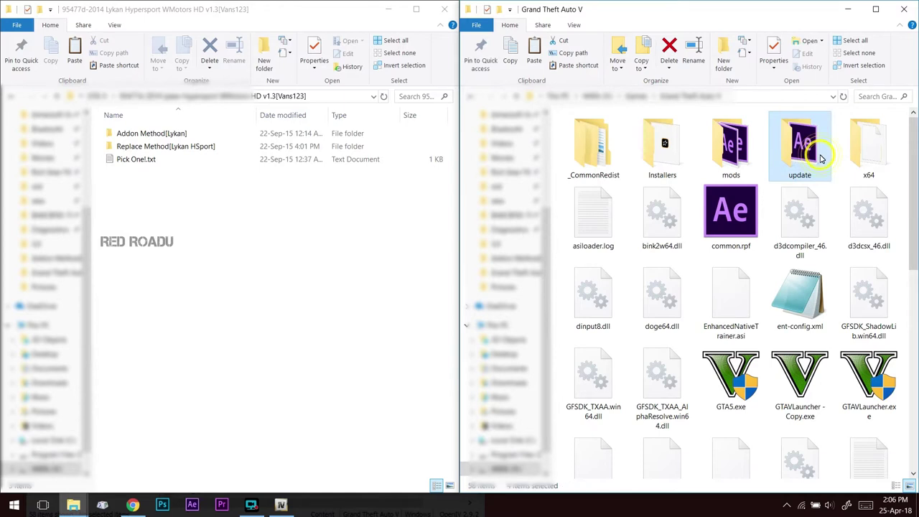
double_click(725, 162)
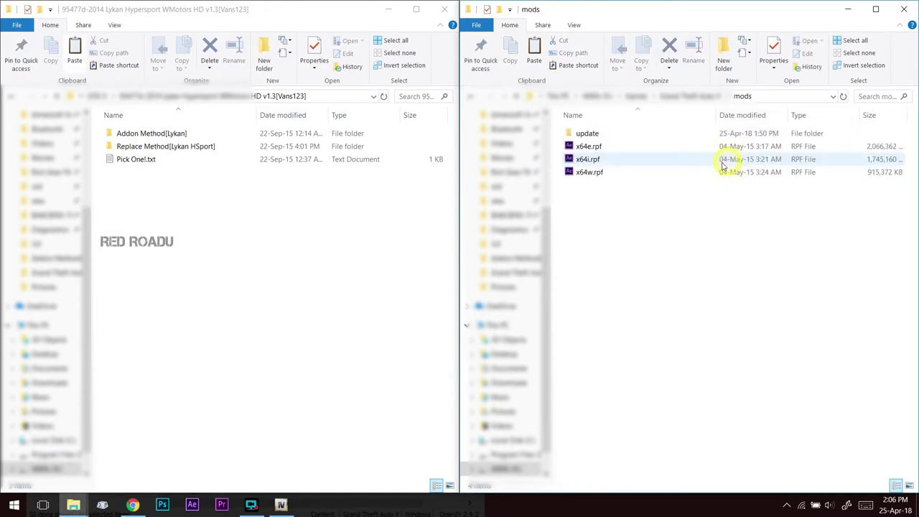
left_click_drag(657, 139, 646, 232)
left_click(633, 215)
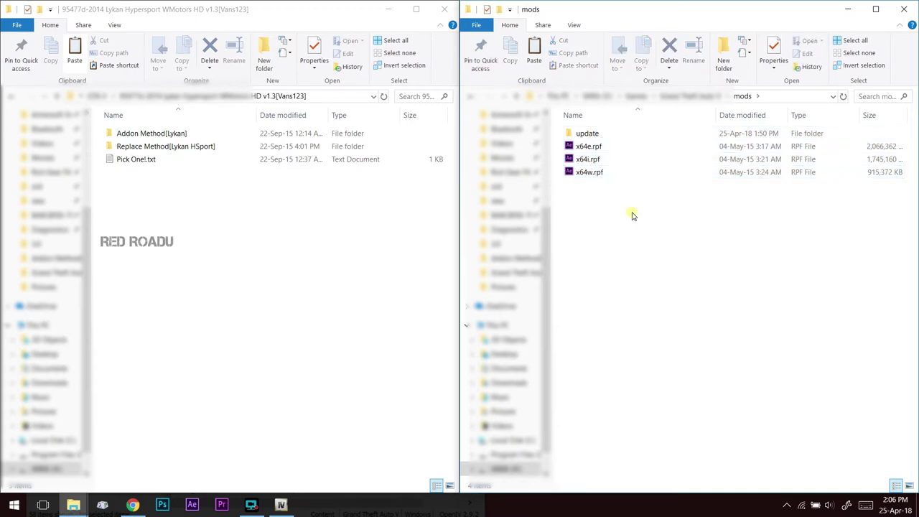
left_click_drag(605, 200, 713, 134)
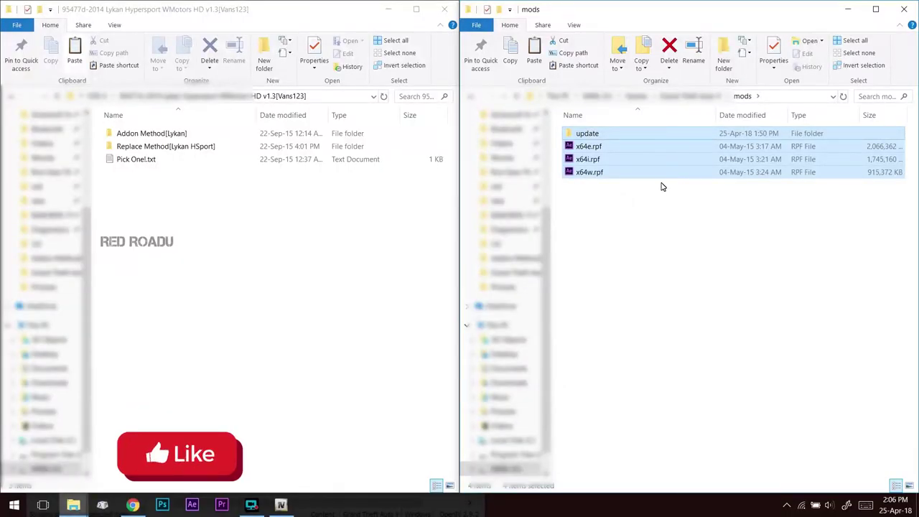
left_click(613, 222)
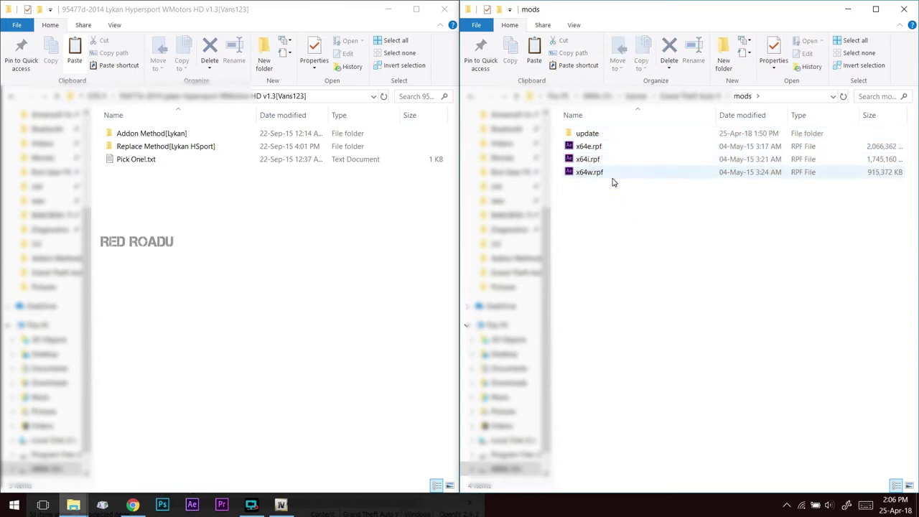
- Reopen the 2014 Lykan Hypersport WMotors HD v1.3 folder and read ReadME!.txt in its Addon Method[Lykan] folder
left_click(256, 95)
key("alt+Up")
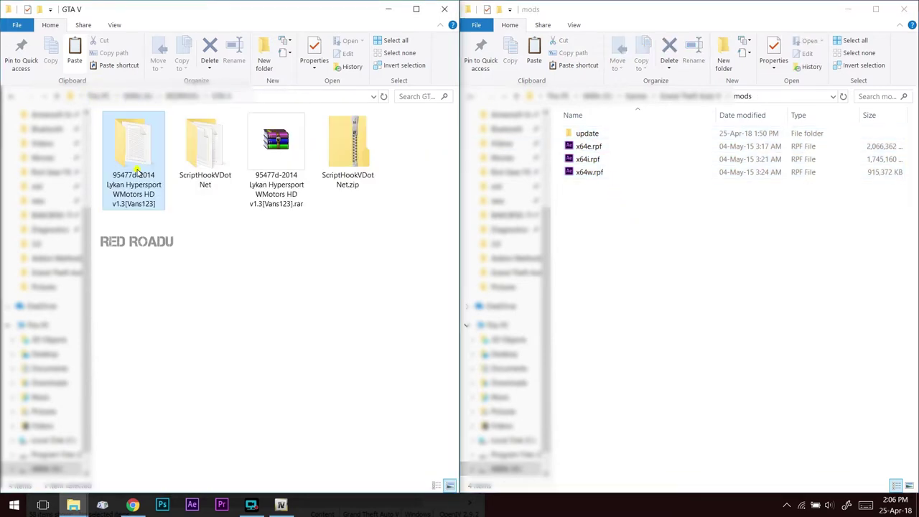
double_click(137, 172)
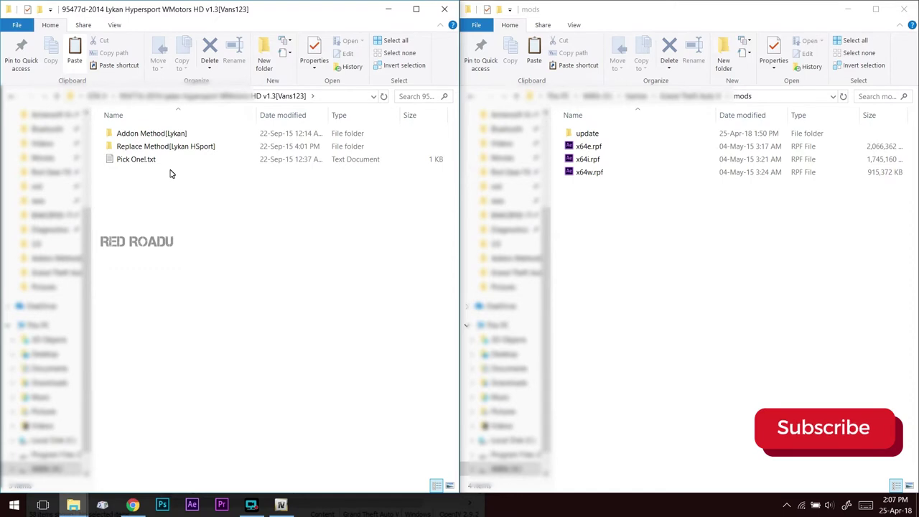
left_click(154, 129)
double_click(155, 130)
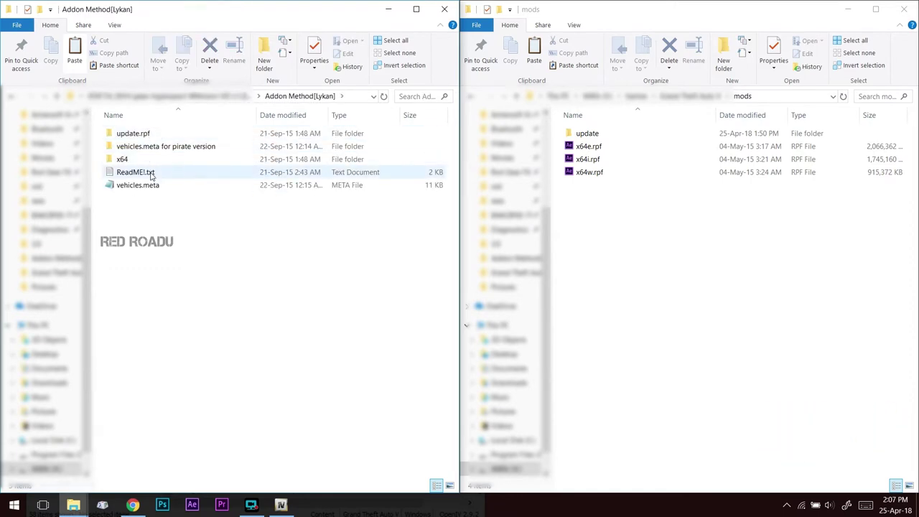
double_click(135, 172)
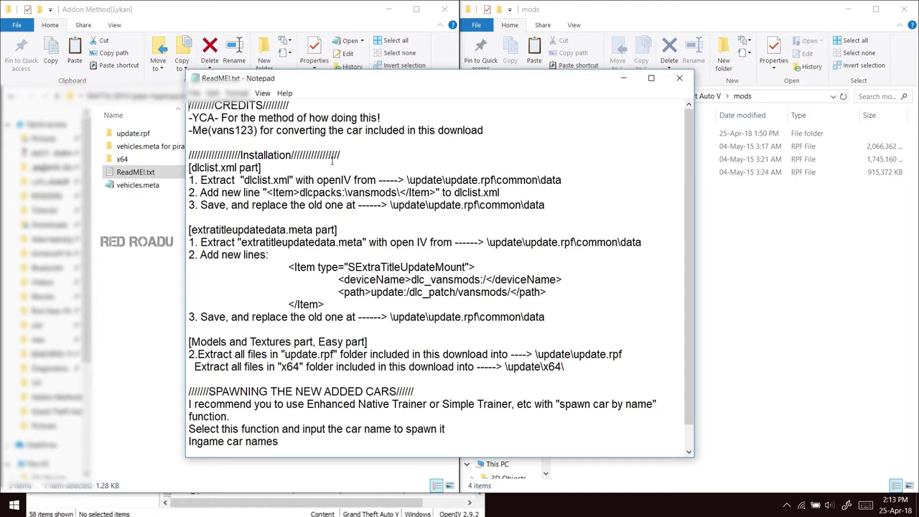
scroll(370, 223, "down", 1)
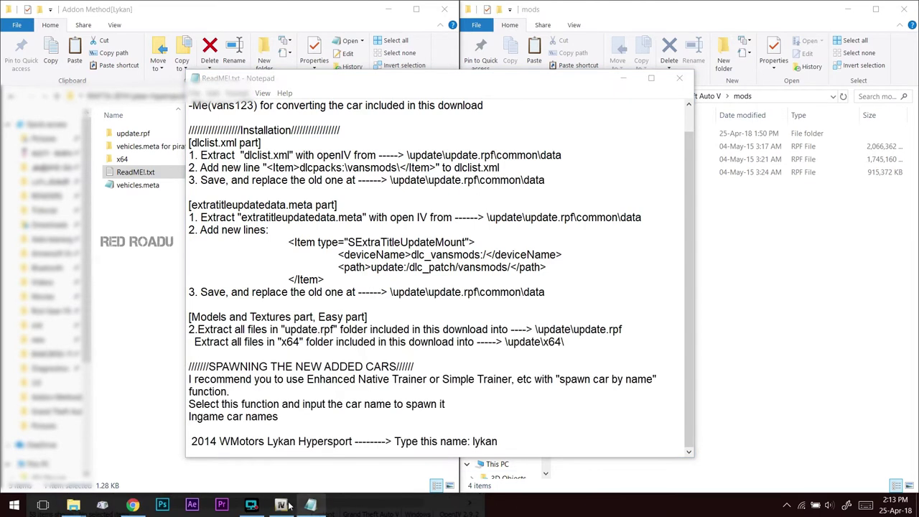
- Switch to OpenIV and arrange its window side by side with the readme window
left_click(289, 506)
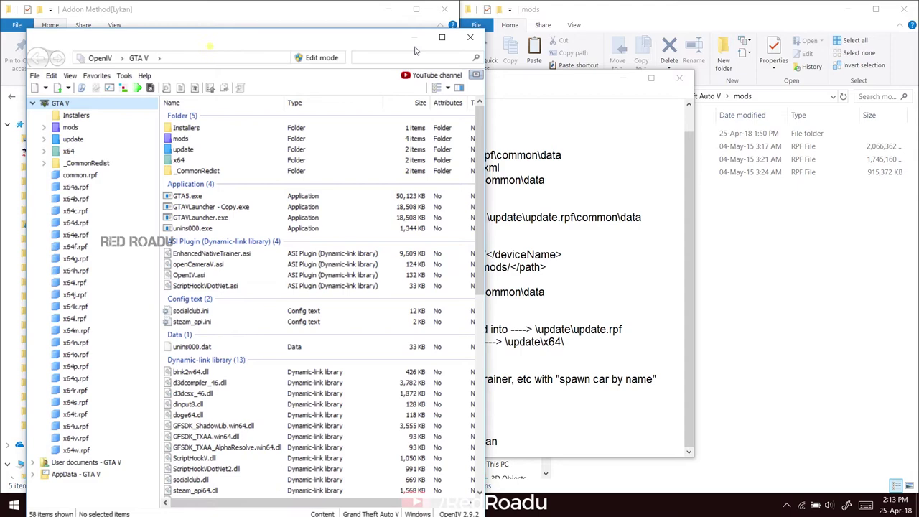
left_click_drag(229, 42, 710, 30)
left_click_drag(250, 79, 130, 82)
- Examine the readme's dlclist.xml extraction instruction, highlighting the file name and the path update\update.rpf\common\data
left_click_drag(343, 165, 376, 165)
left_click(330, 164)
left_click_drag(289, 165, 443, 165)
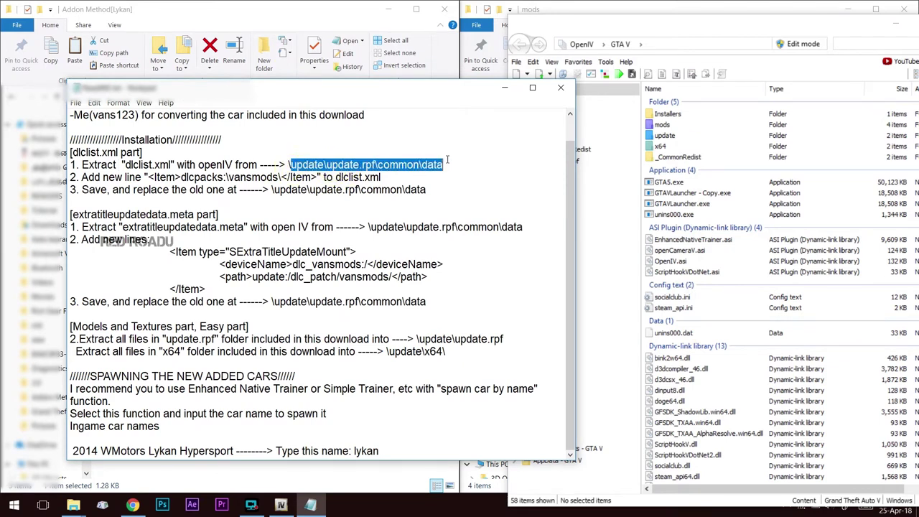
left_click(131, 164)
left_click_drag(121, 164, 176, 164)
left_click(324, 165)
left_click_drag(289, 164, 443, 164)
left_click(144, 165)
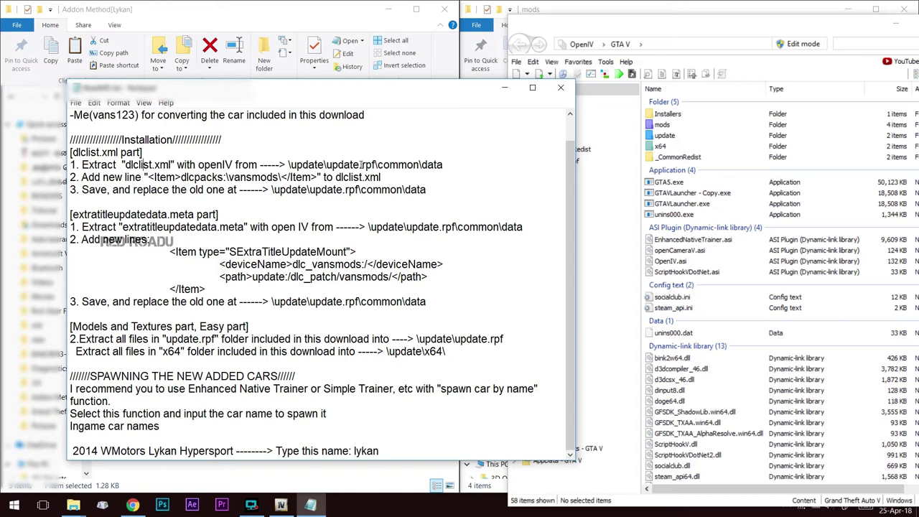
- Browse in OpenIV to mods\update\update.rpf\common\data and select dlclist.xml
left_click(686, 140)
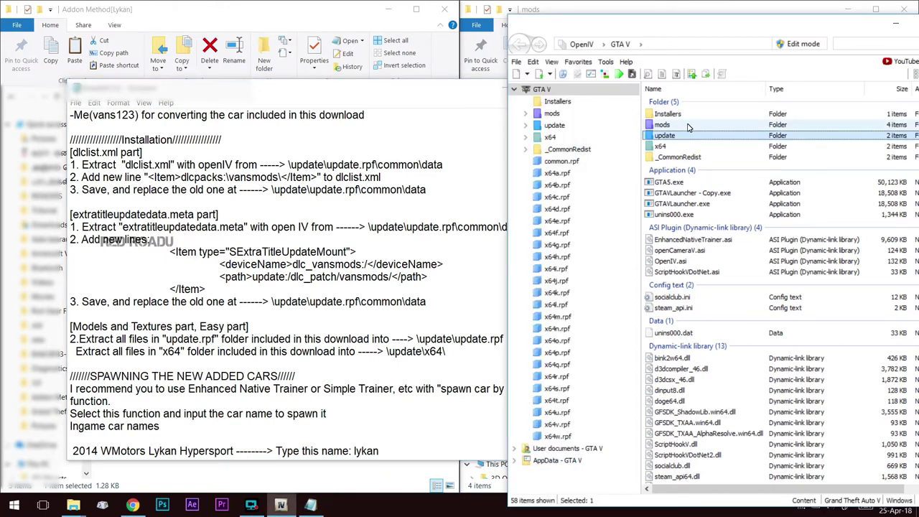
double_click(687, 126)
left_click(686, 116)
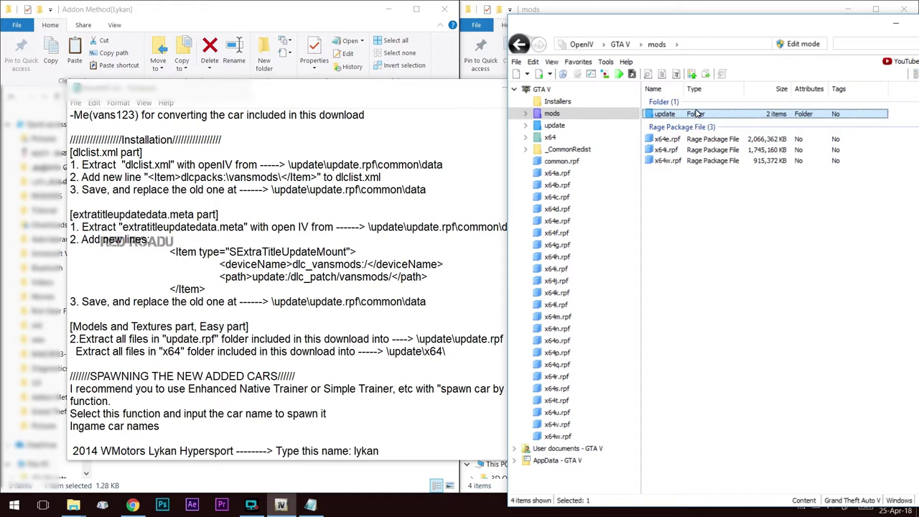
double_click(699, 115)
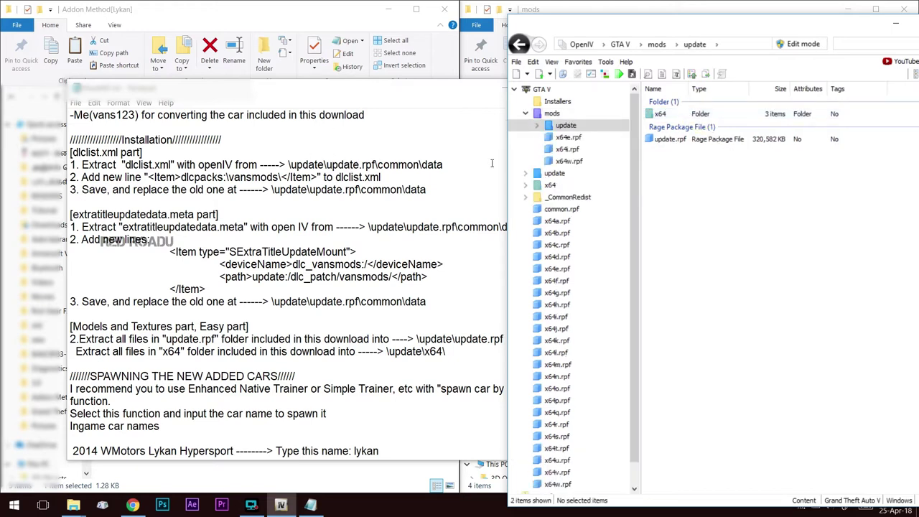
double_click(686, 141)
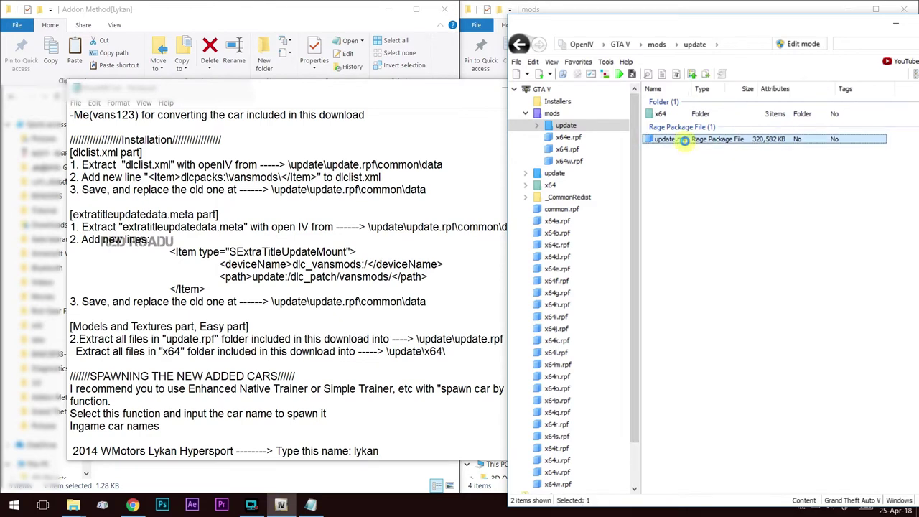
left_click(413, 171)
double_click(666, 115)
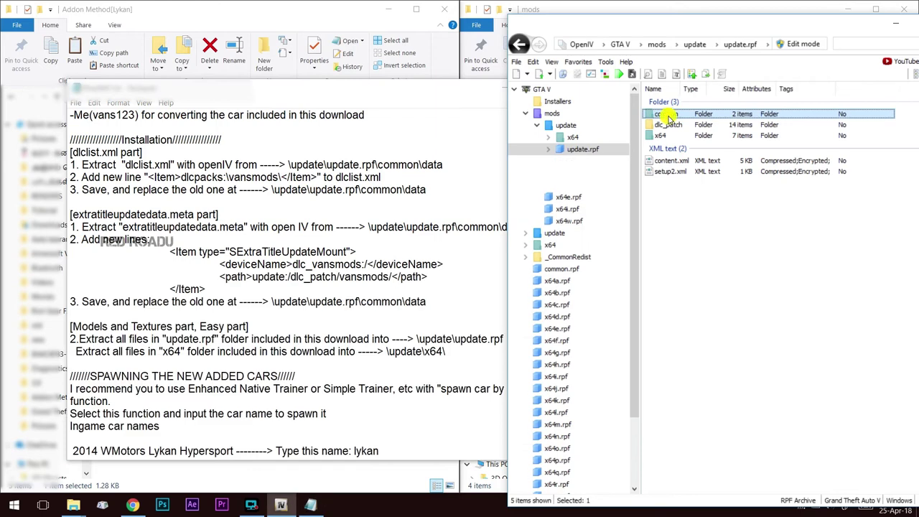
double_click(668, 114)
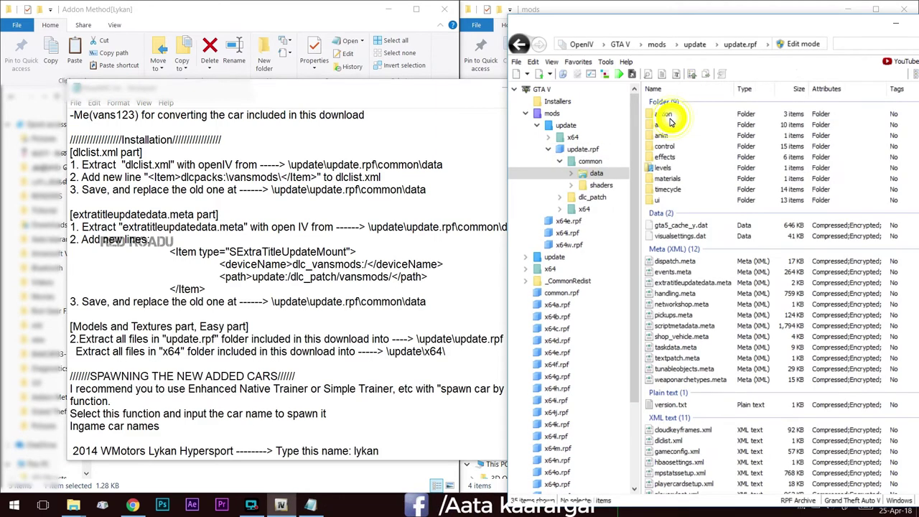
left_click_drag(176, 165, 121, 165)
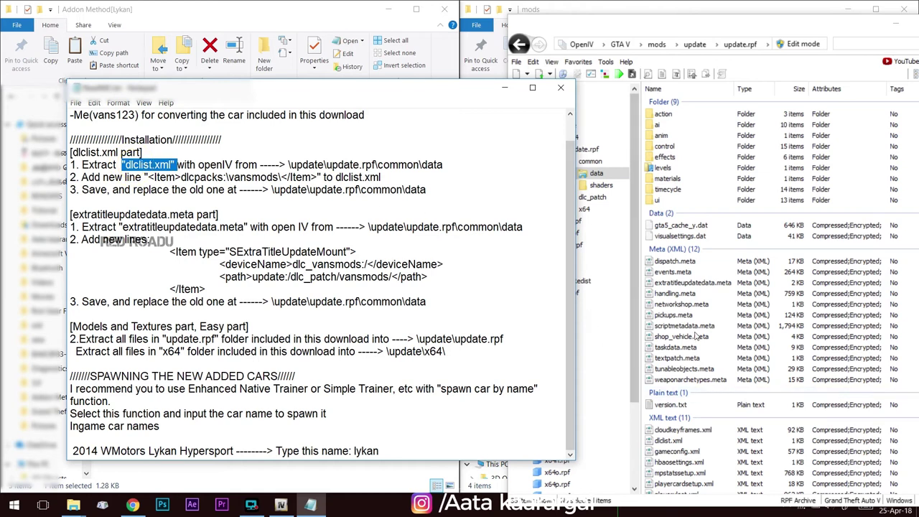
left_click(674, 441)
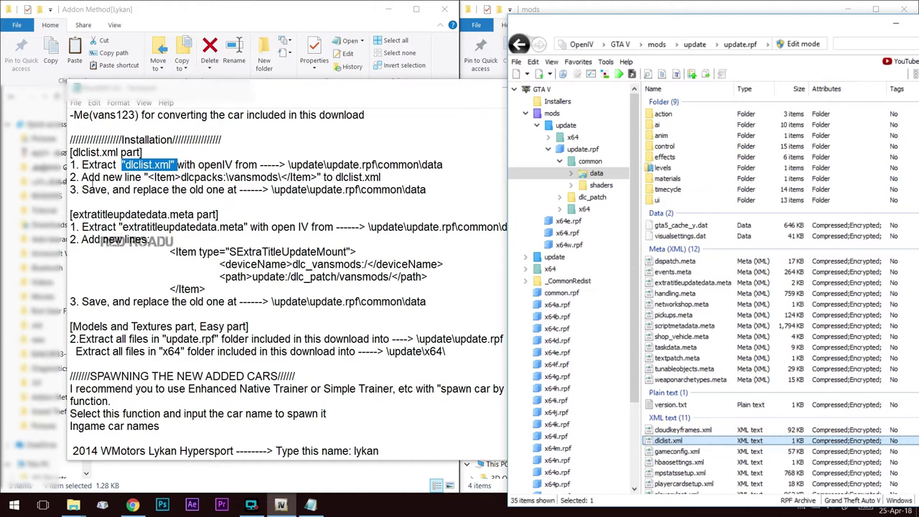
- Copy the line <Item>dlcpacks:\vansmods\</Item> from the readme's dlclist.xml instructions
left_click(111, 179)
double_click(113, 178)
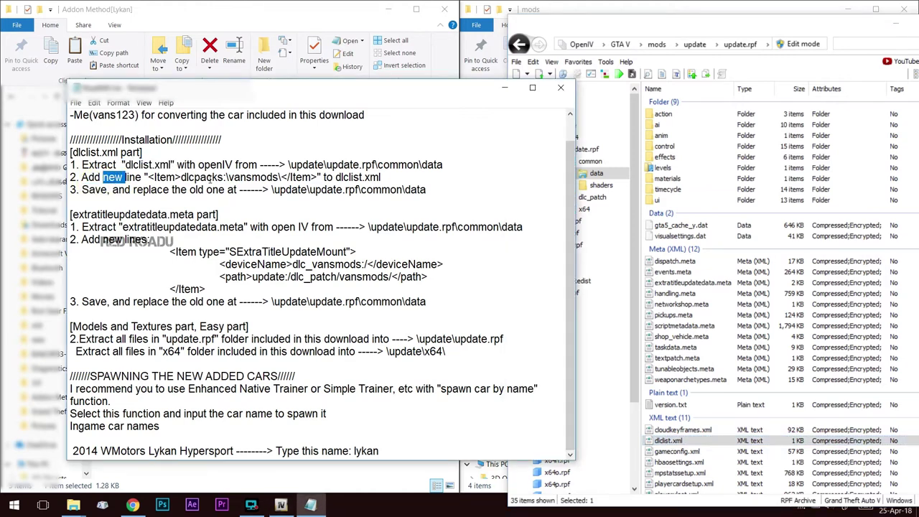
left_click_drag(148, 178, 318, 178)
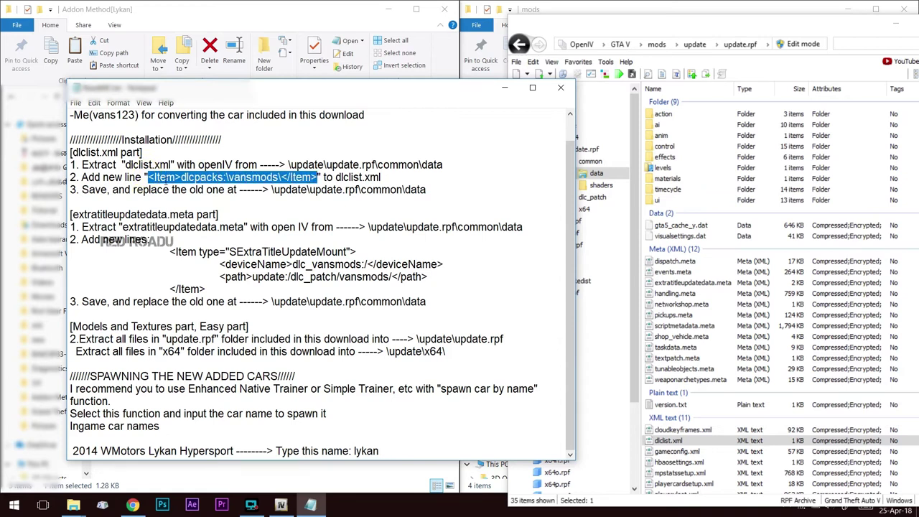
left_click(166, 179)
left_click_drag(148, 177, 317, 177)
right_click(252, 181)
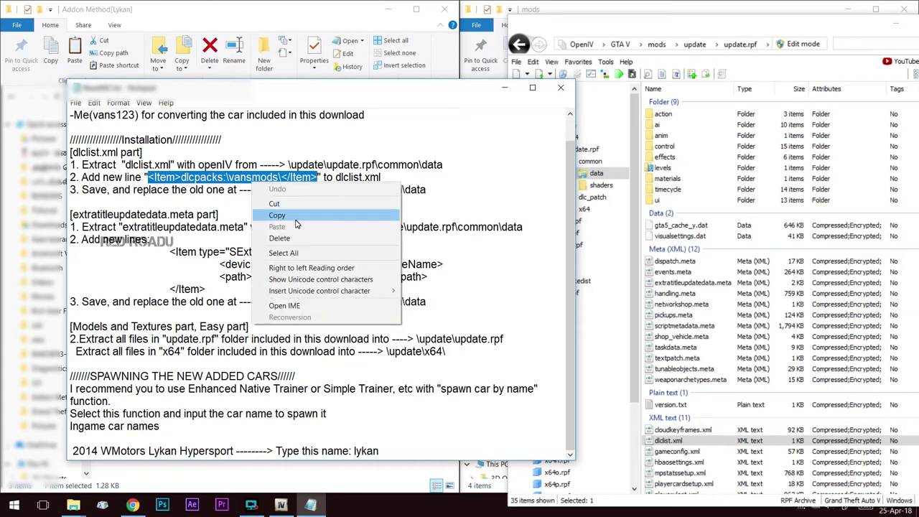
left_click(295, 215)
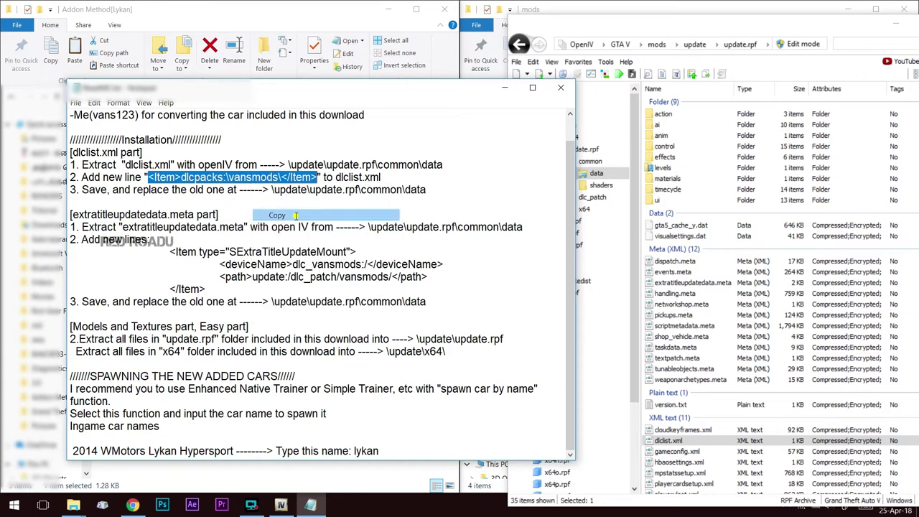
- Turn on OpenIV's edit mode, accepting the warning, and open dlclist.xml for editing
right_click(666, 440)
left_click(804, 44)
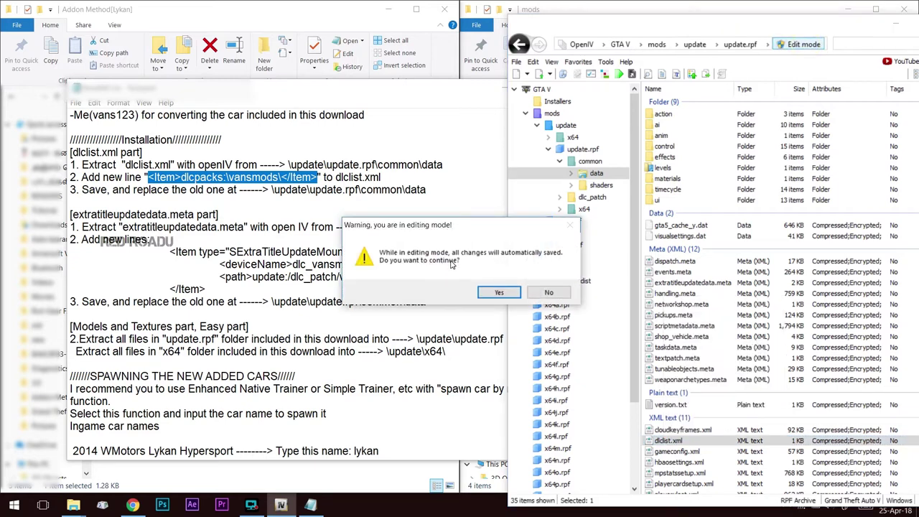
left_click(501, 291)
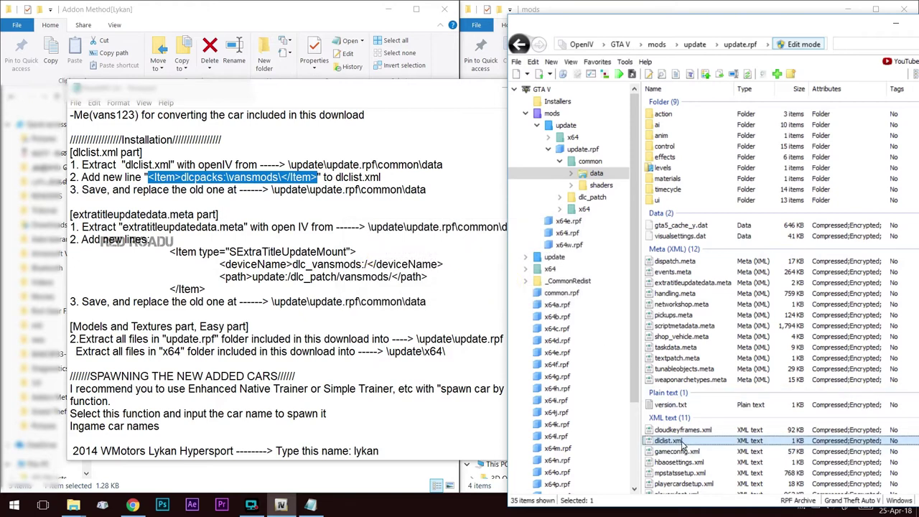
right_click(682, 443)
left_click(709, 268)
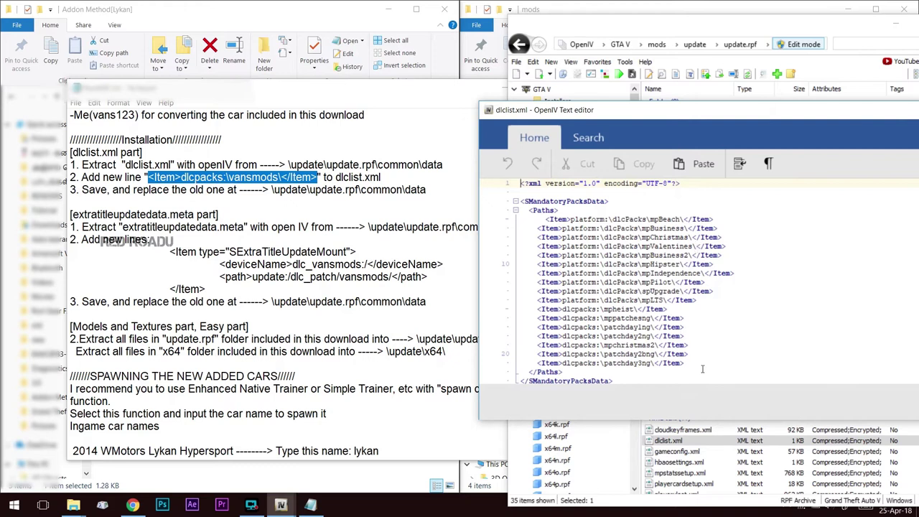
- Paste <Item>dlcpacks:\vansmods\</Item> on a new line after the patchday3ng entry in dlclist.xml and save the file
scroll(605, 350, "down", 1)
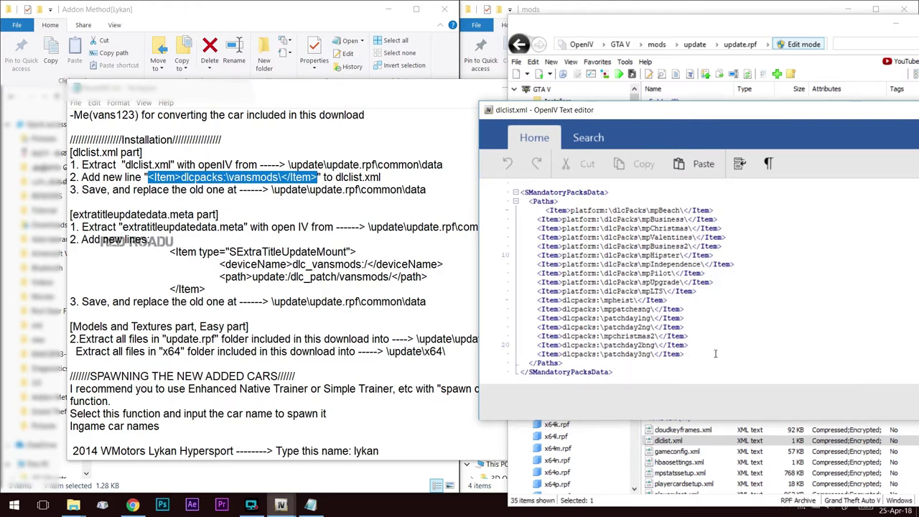
left_click(530, 362)
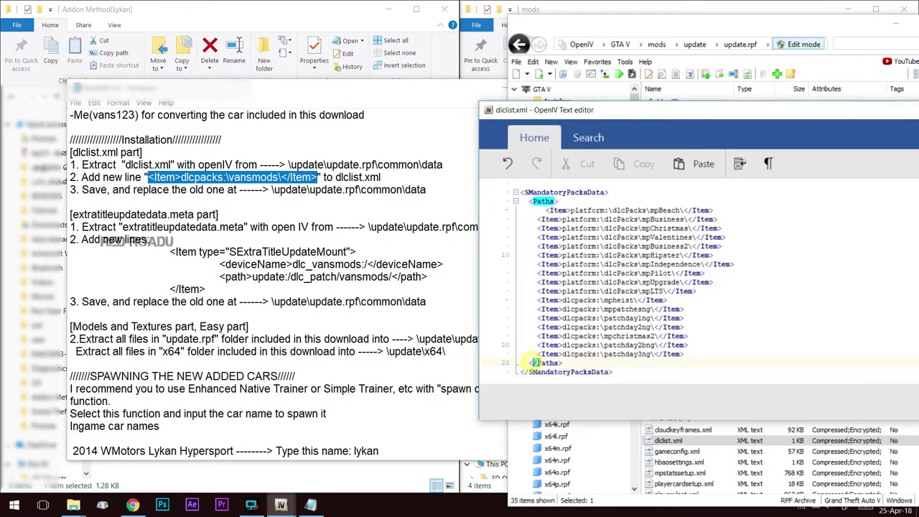
left_click(684, 354)
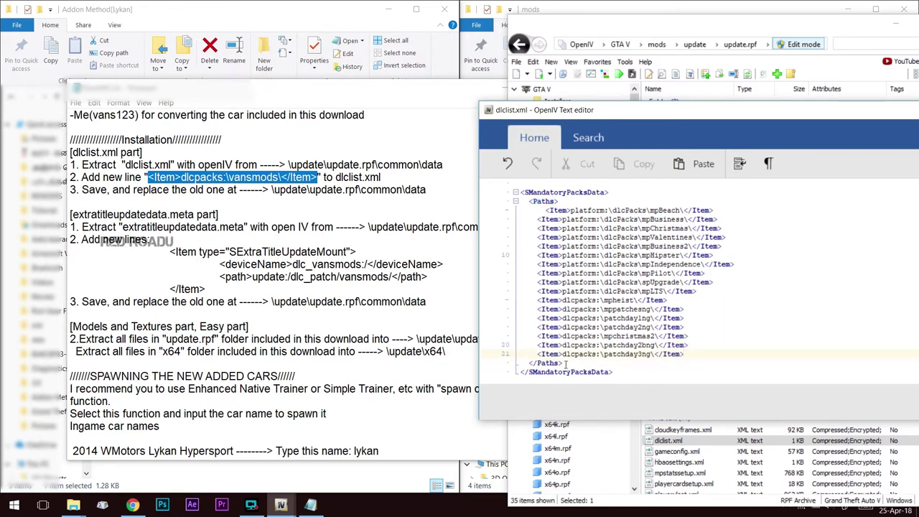
key("Return")
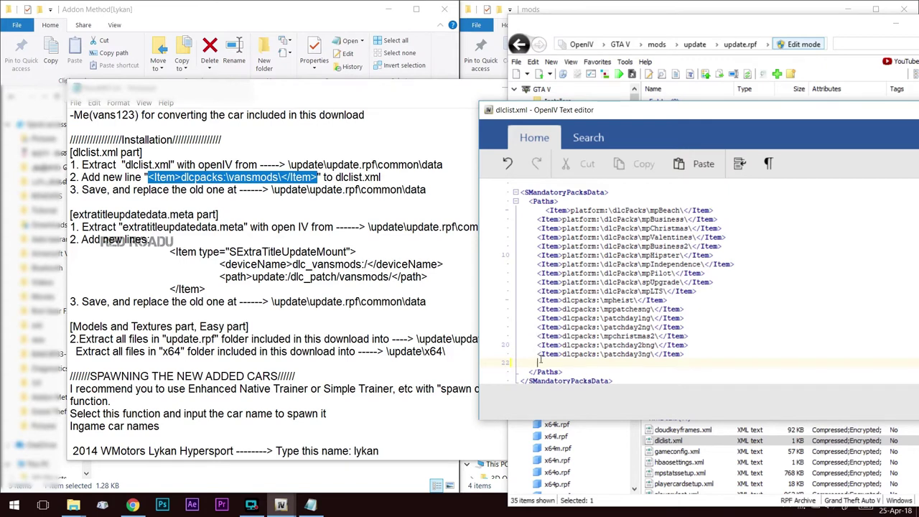
key("ctrl+v")
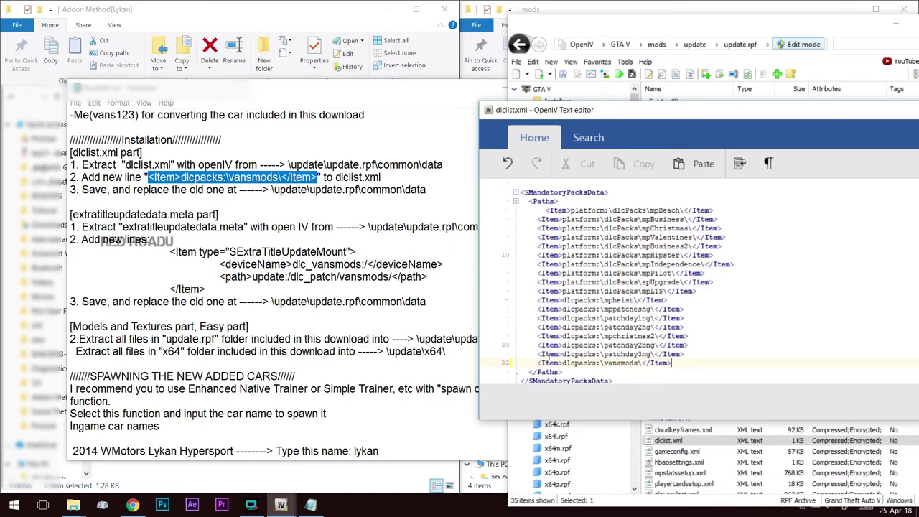
scroll(559, 355, "down", 1)
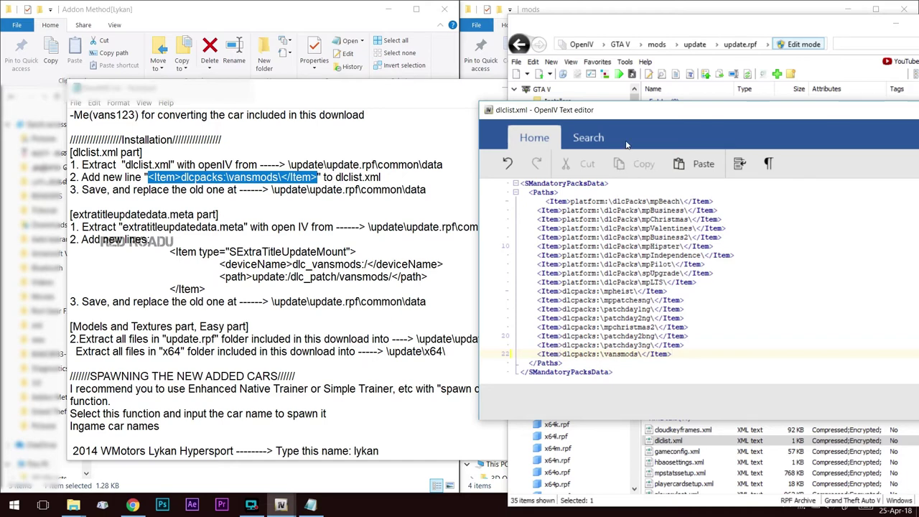
double_click(628, 113)
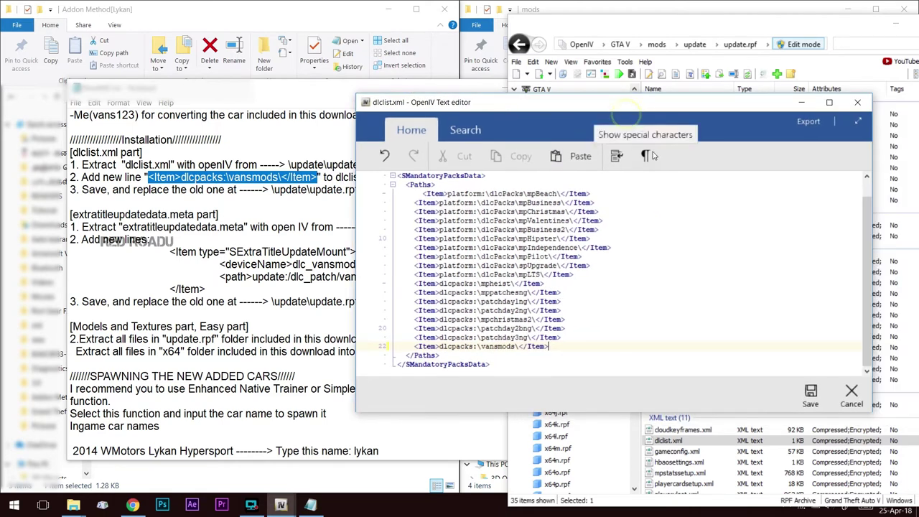
left_click(809, 394)
- Reopen dlclist.xml to check that the vansmods entry was saved, and close the viewer
double_click(664, 441)
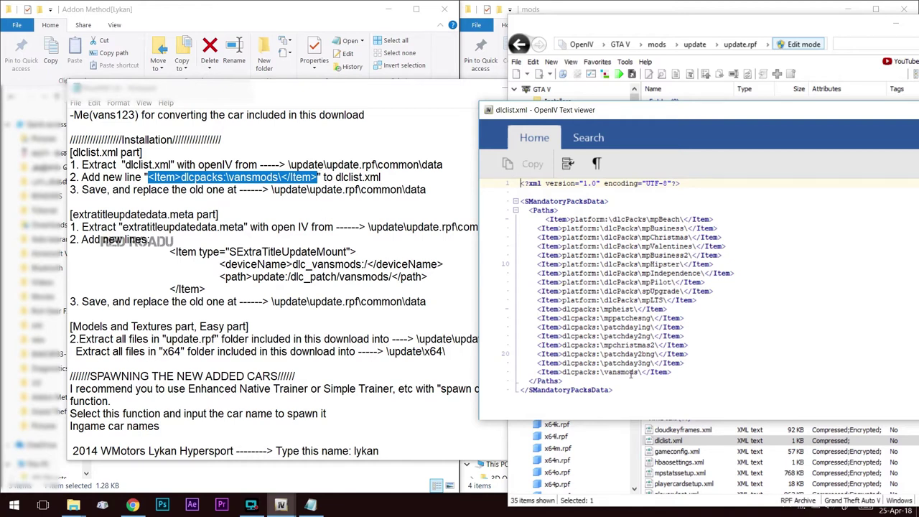
left_click_drag(692, 134, 460, 134)
left_click(683, 109)
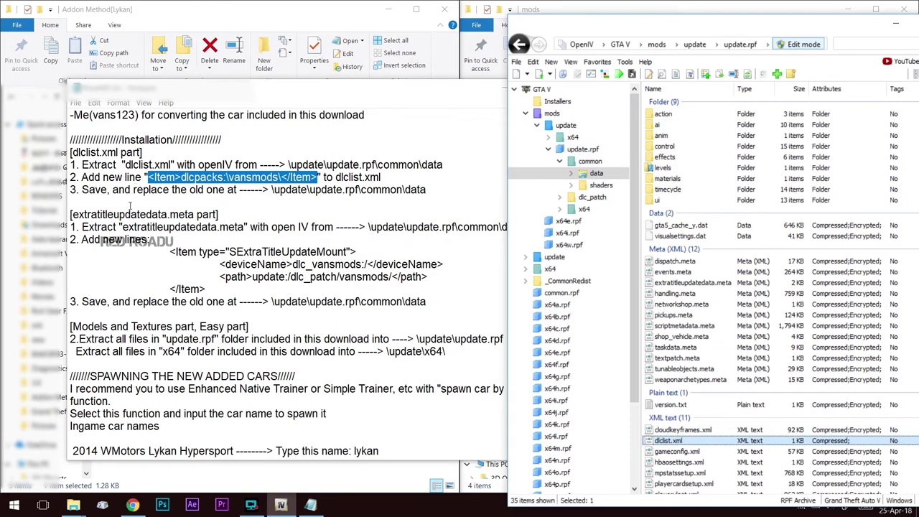
- Open extratitleupdatedata.meta from update.rpf\common\data for editing, following the readme's extratitleupdatedata.meta part
left_click(130, 206)
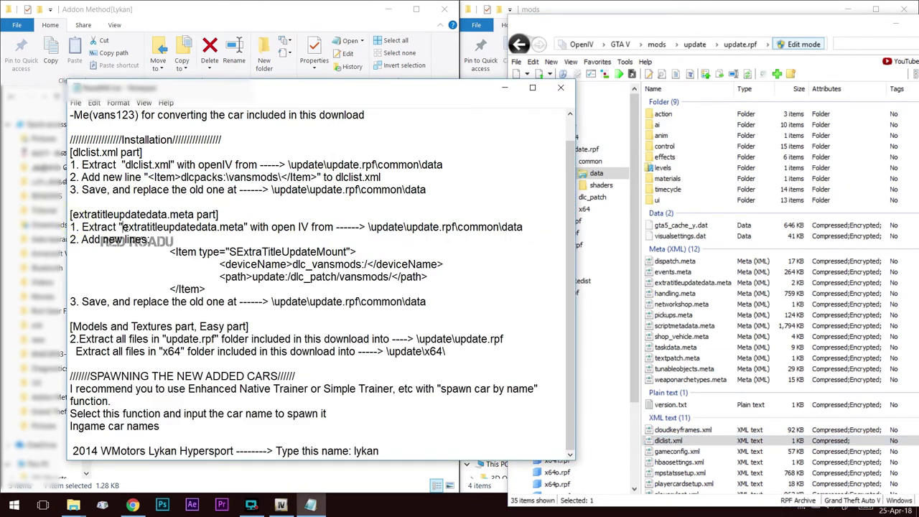
left_click_drag(122, 227, 245, 228)
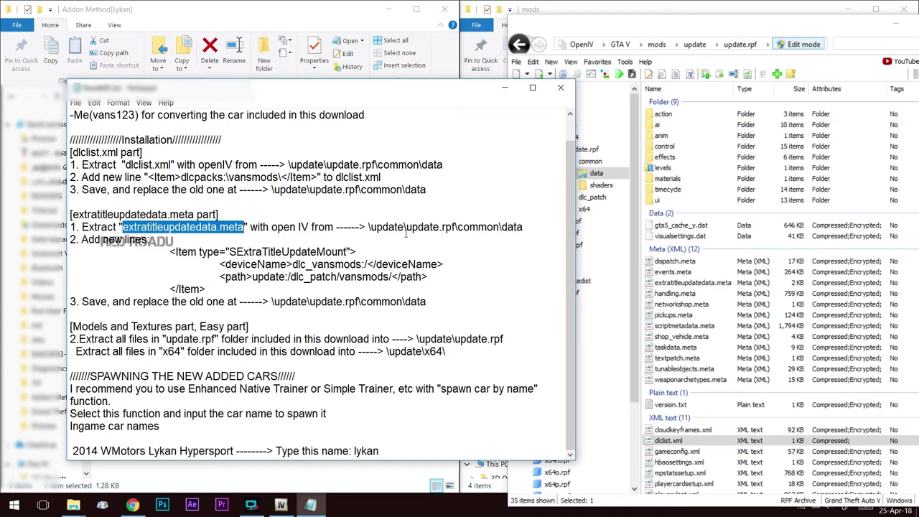
left_click(702, 284)
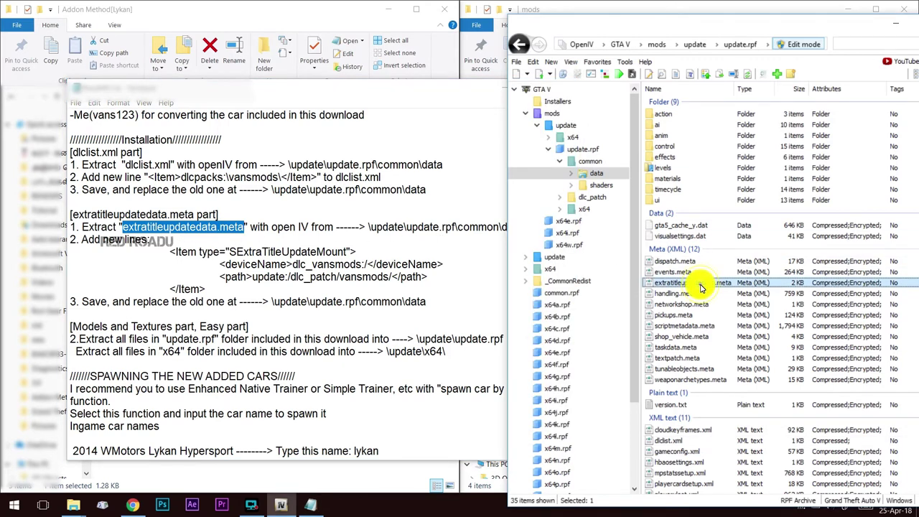
right_click(707, 282)
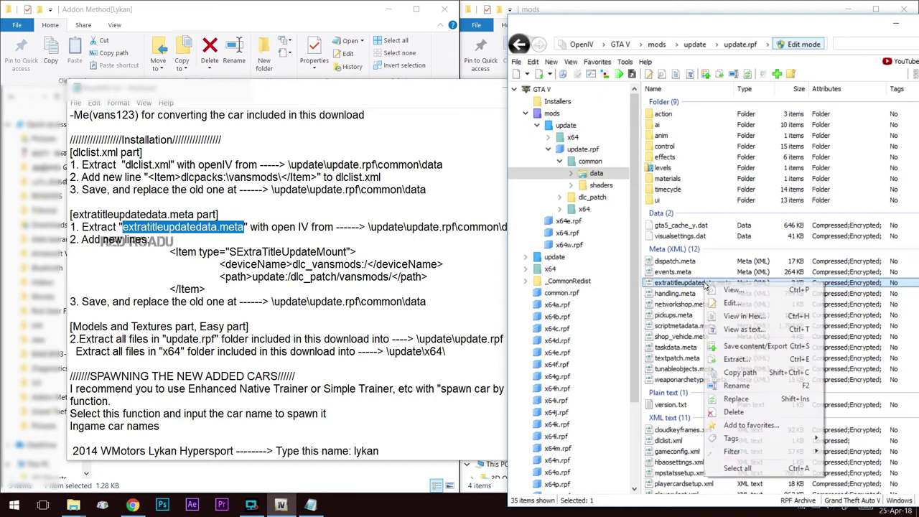
left_click(732, 303)
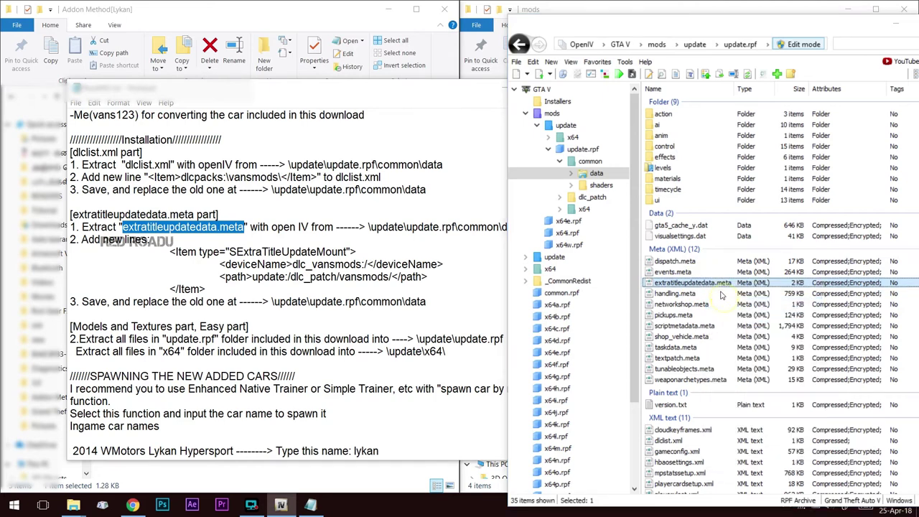
scroll(686, 244, "down", 12)
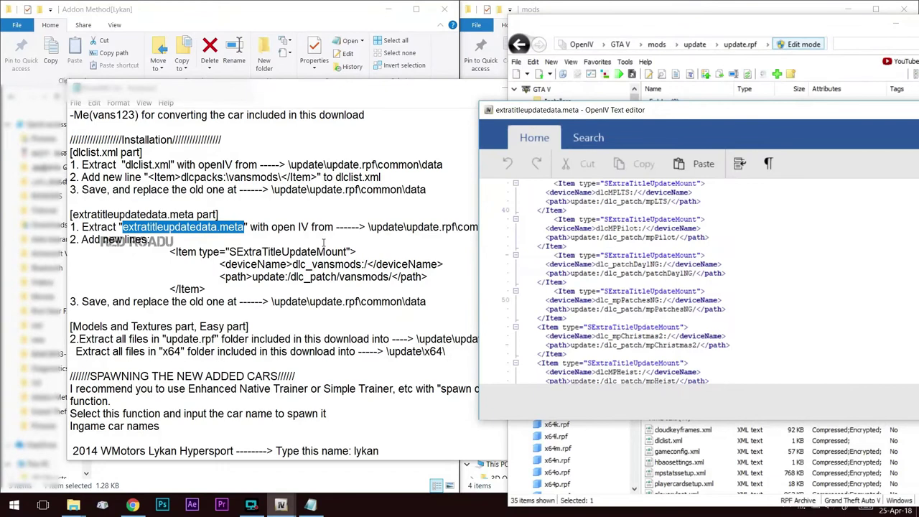
- Copy the complete SExtraTitleUpdateMount item block for dlc_vansmods from the readme
left_click(173, 251)
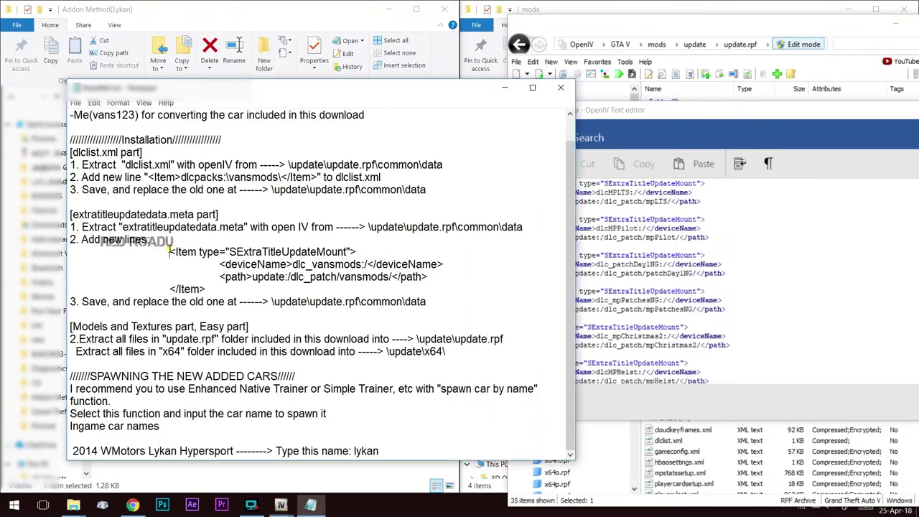
left_click_drag(171, 252, 243, 288)
right_click(212, 265)
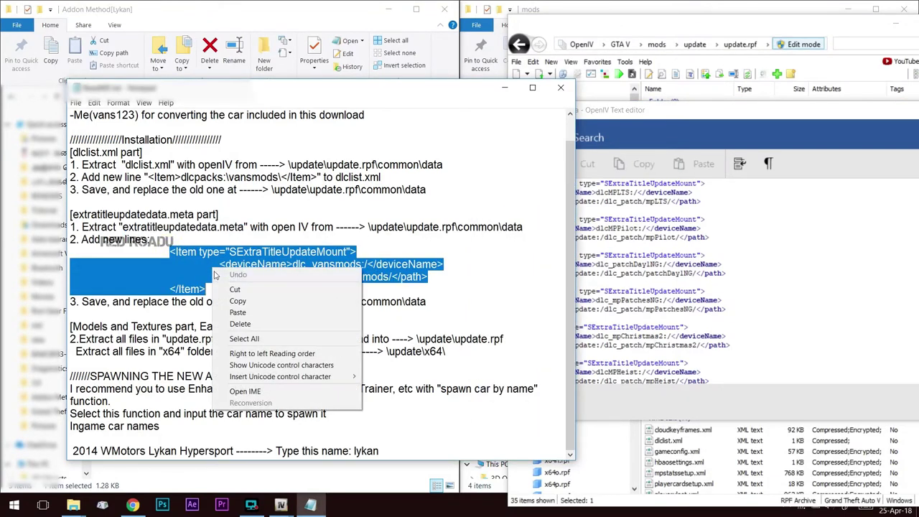
left_click(182, 286)
left_click_drag(167, 251, 219, 289)
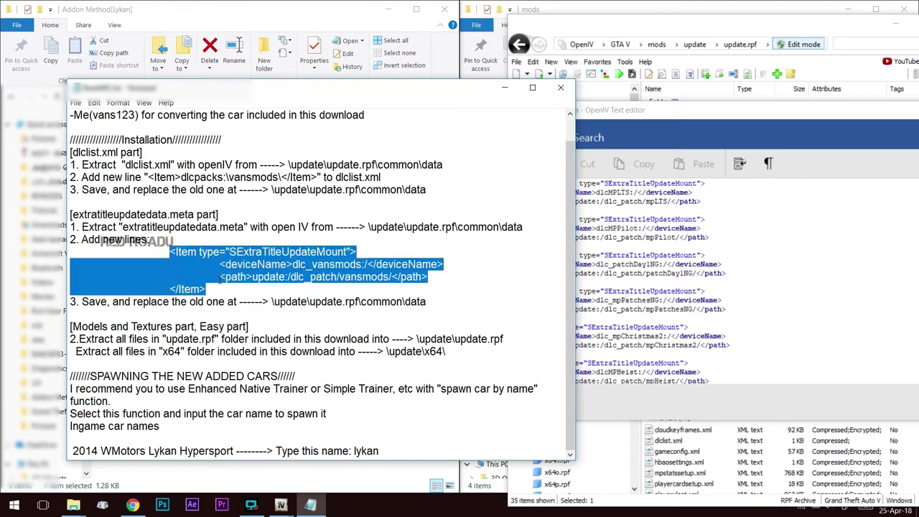
right_click(222, 265)
left_click(247, 305)
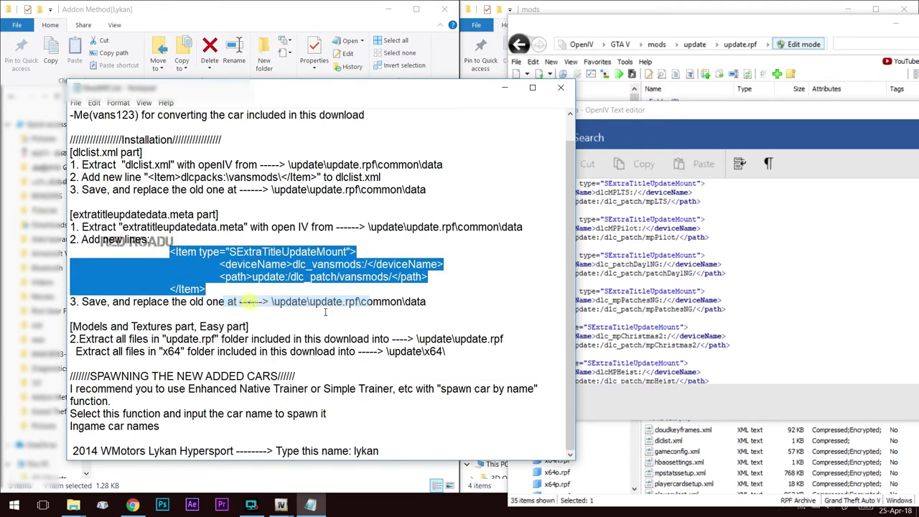
- Paste the dlc_vansmods item block on a new line after the mpHeist item in extratitleupdatedata.meta and save the file
left_click(729, 318)
left_click(575, 353)
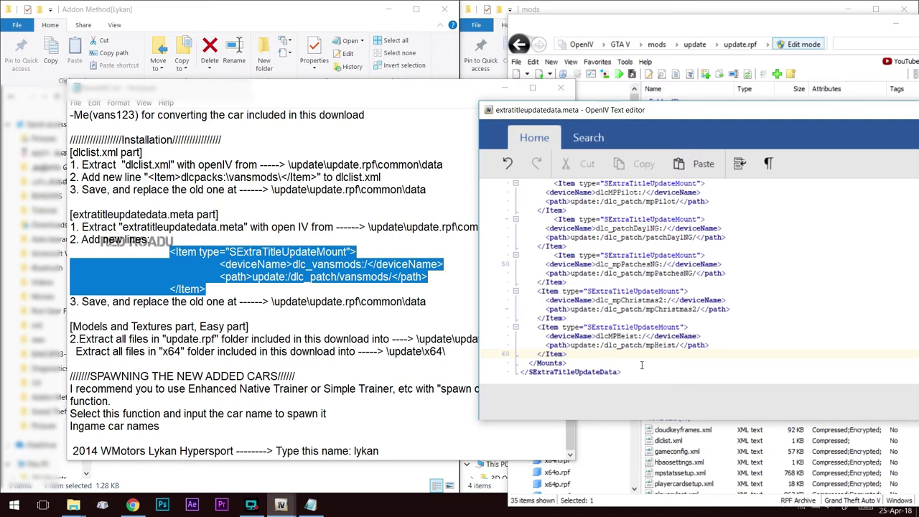
key("Return")
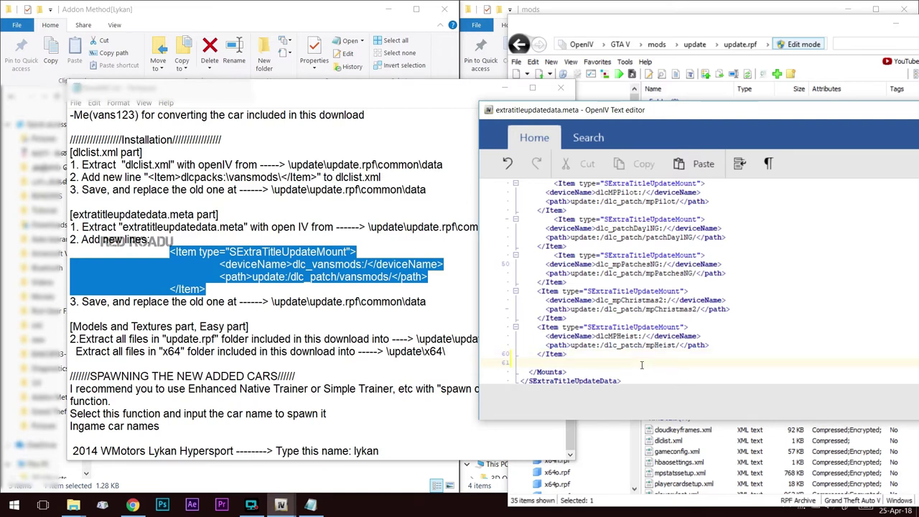
key("ctrl+v")
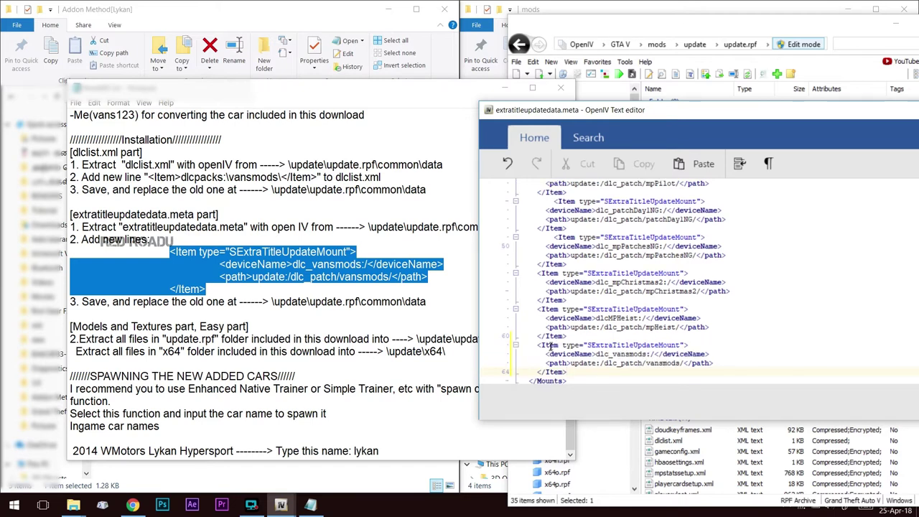
scroll(533, 359, "down", 1)
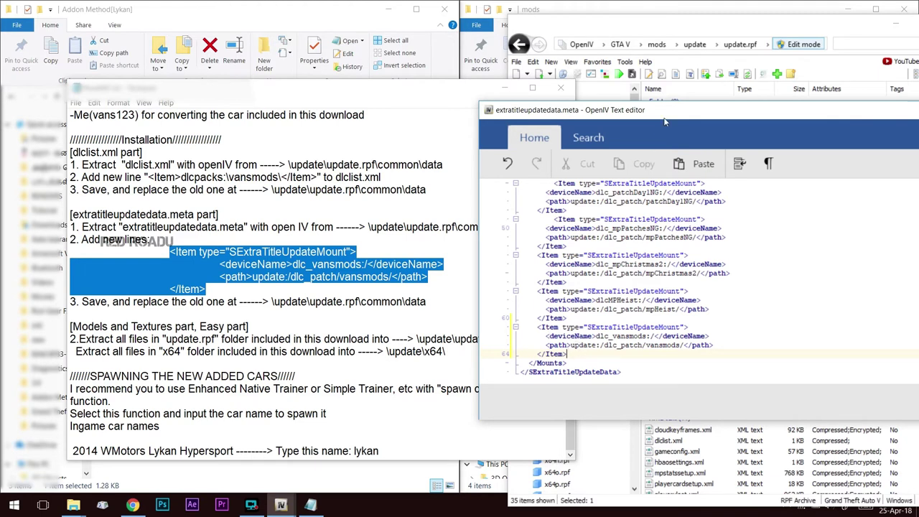
left_click(753, 401)
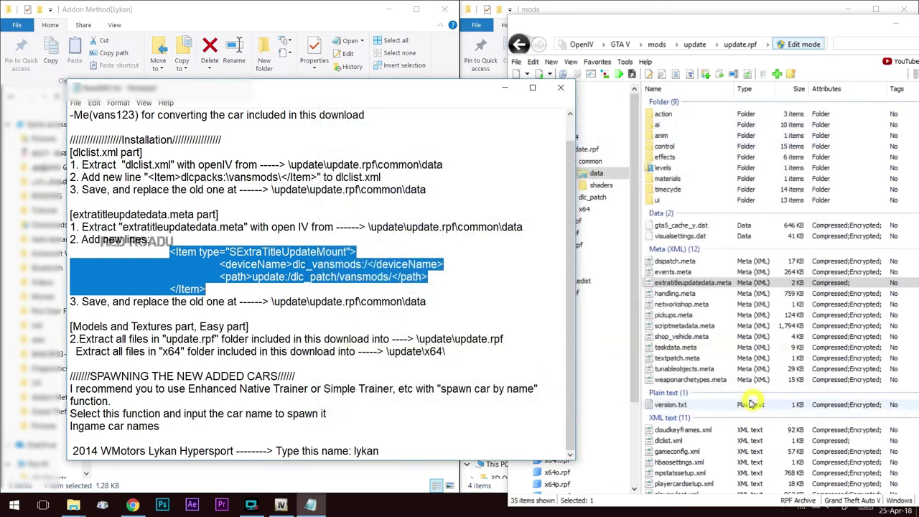
- Reopen extratitleupdatedata.meta to check that the dlc_vansmods entry was saved, and close the viewer
double_click(693, 282)
scroll(573, 307, "down", 15)
left_click(609, 381)
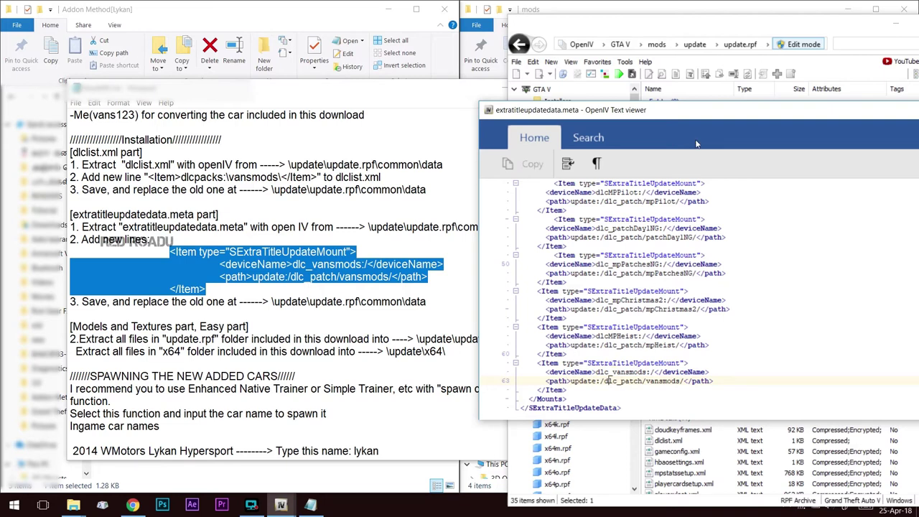
left_click_drag(677, 122, 431, 121)
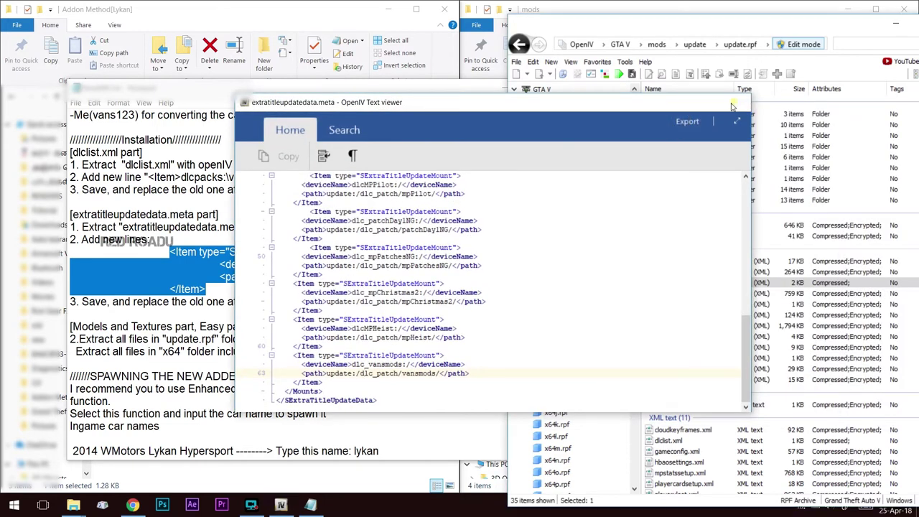
left_click(729, 105)
- Consult the readme's models and textures part and select the update.rpf folder in the downloaded Addon Method[Lykan] folder
left_click(202, 307)
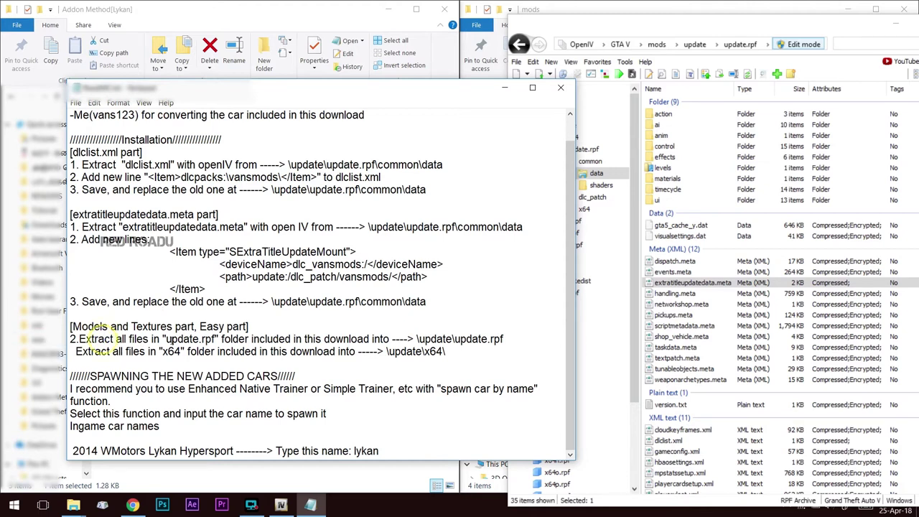
double_click(186, 338)
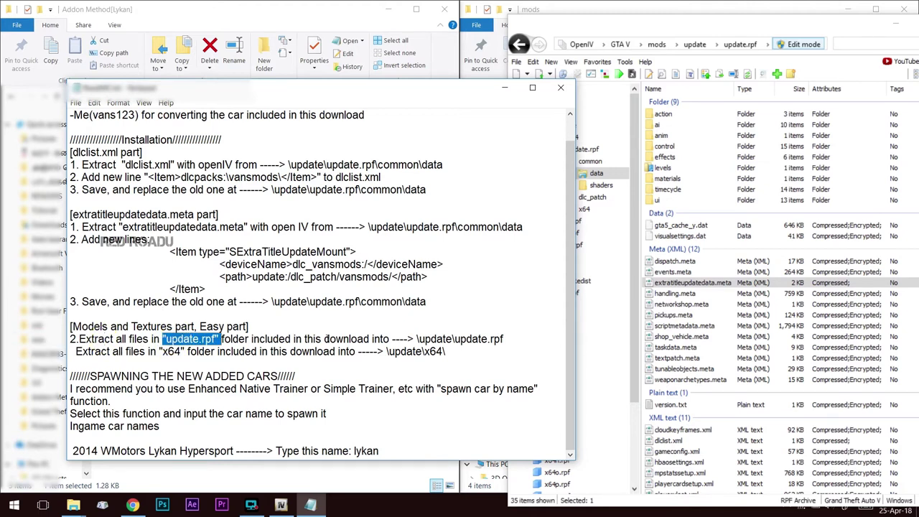
left_click_drag(217, 92, 464, 92)
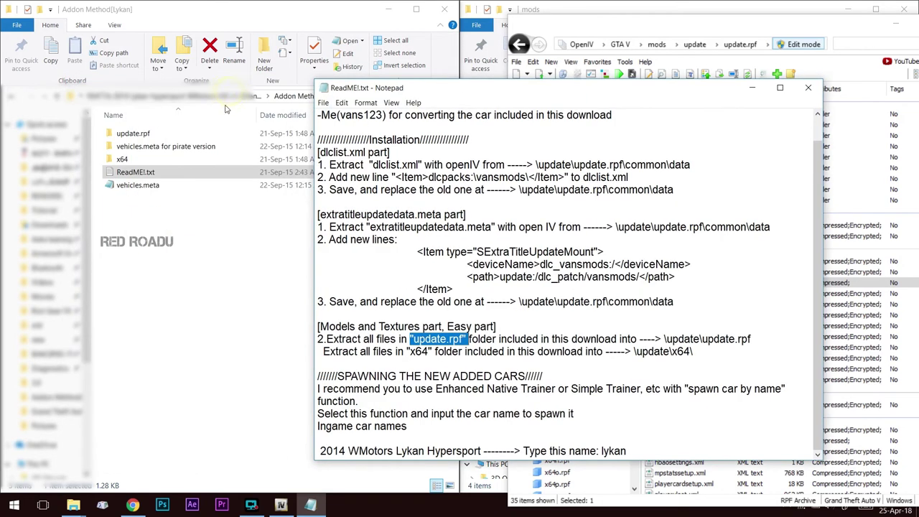
left_click(160, 133)
double_click(682, 339)
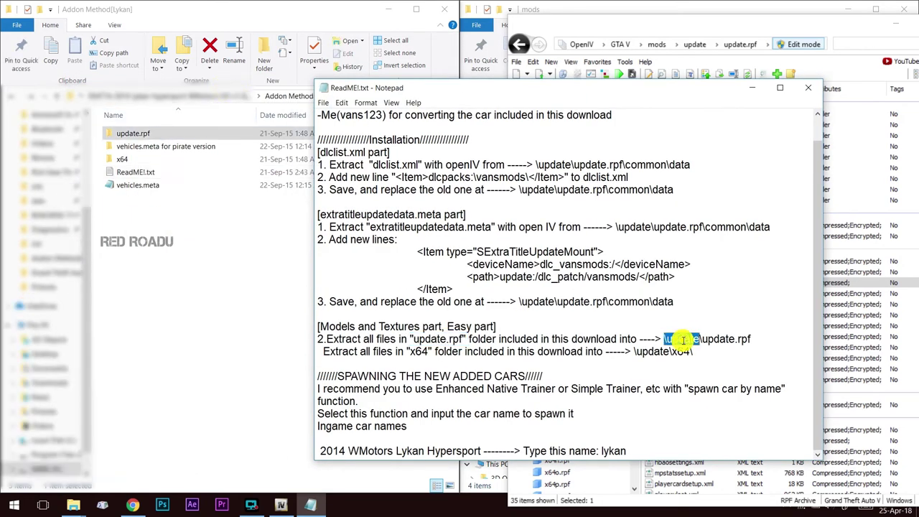
- Go to mods\update in OpenIV and open its update.rpf archive, keeping the readme beside it
left_click(694, 44)
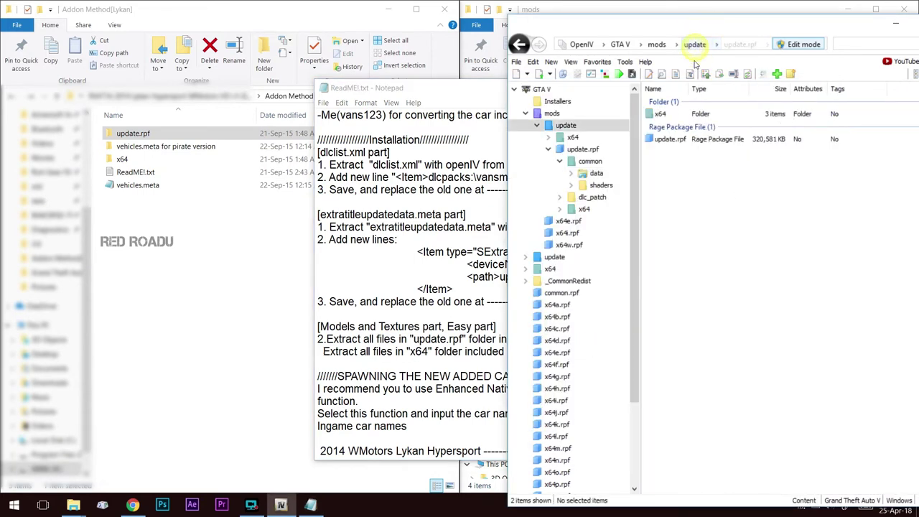
left_click(433, 90)
left_click_drag(433, 94, 169, 78)
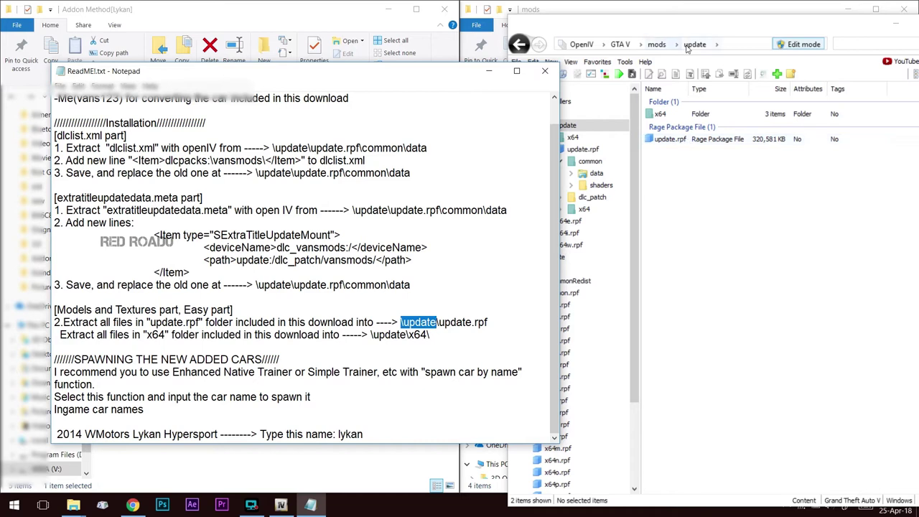
double_click(694, 139)
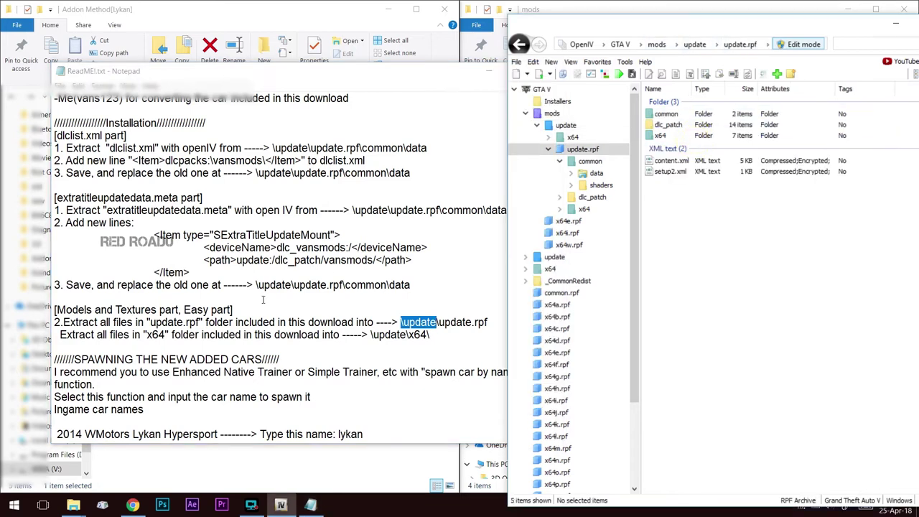
- Open the dlc_patch folder inside update.rpf and create a new folder named vansmods there
left_click_drag(245, 78, 333, 226)
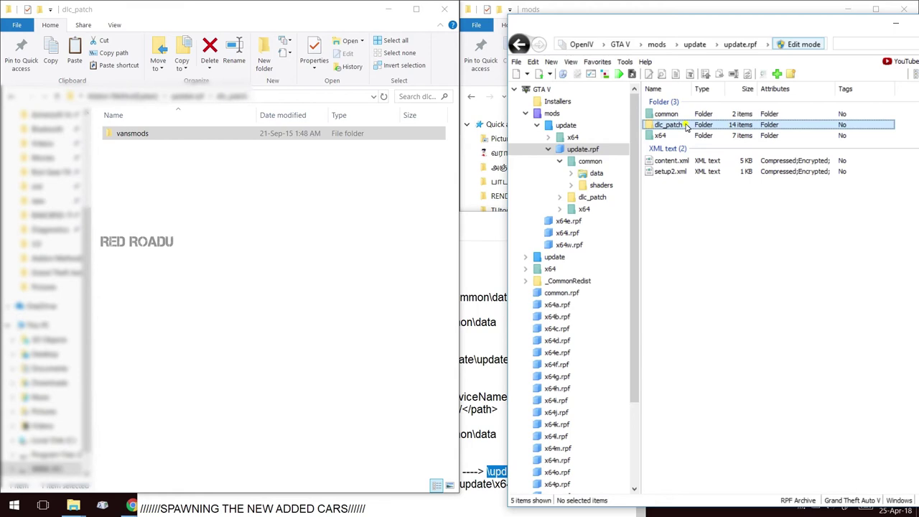
double_click(667, 125)
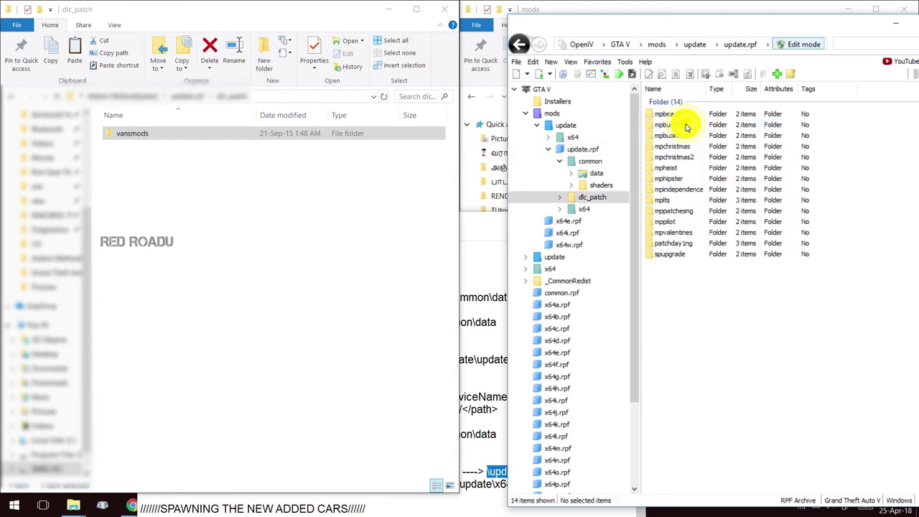
left_click(790, 74)
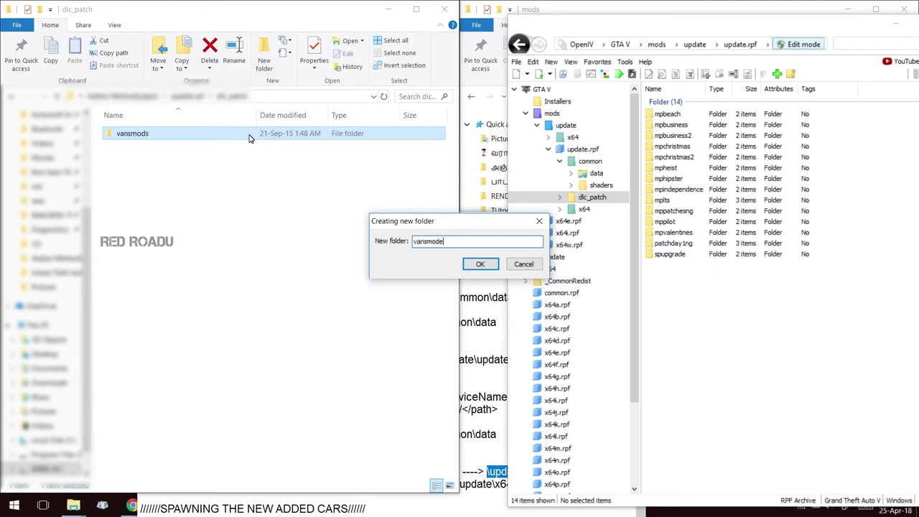
key("BackSpace")
type("s")
key("Return")
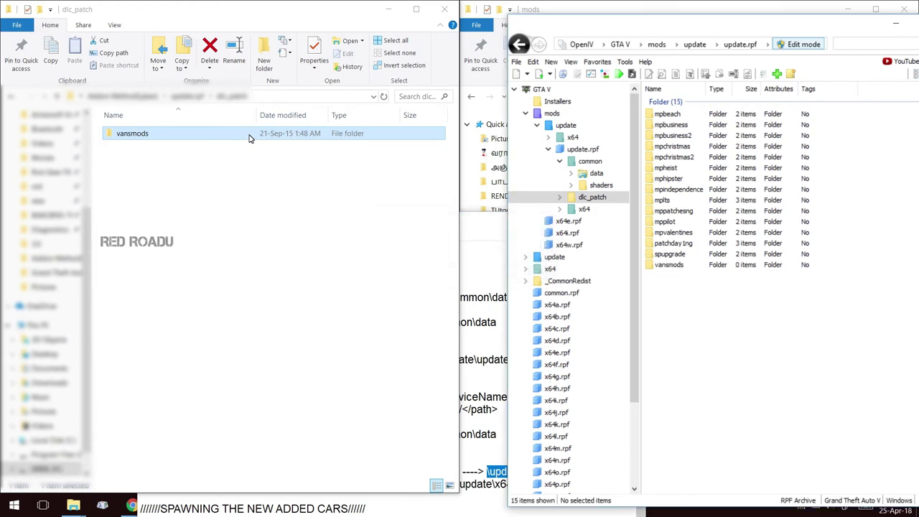
- Add content.xml from the download's update.rpf\dlc_patch\vansmods folder to the new vansmods folder in the archive
double_click(666, 265)
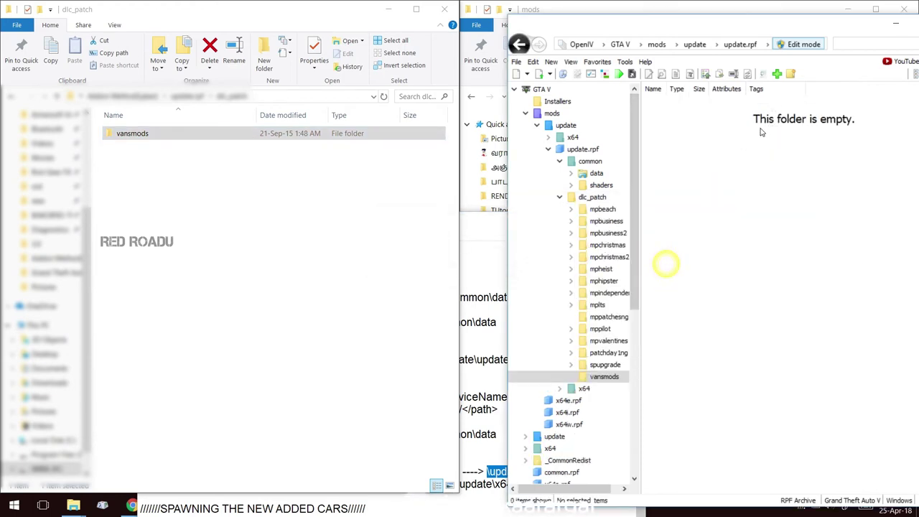
left_click(791, 74)
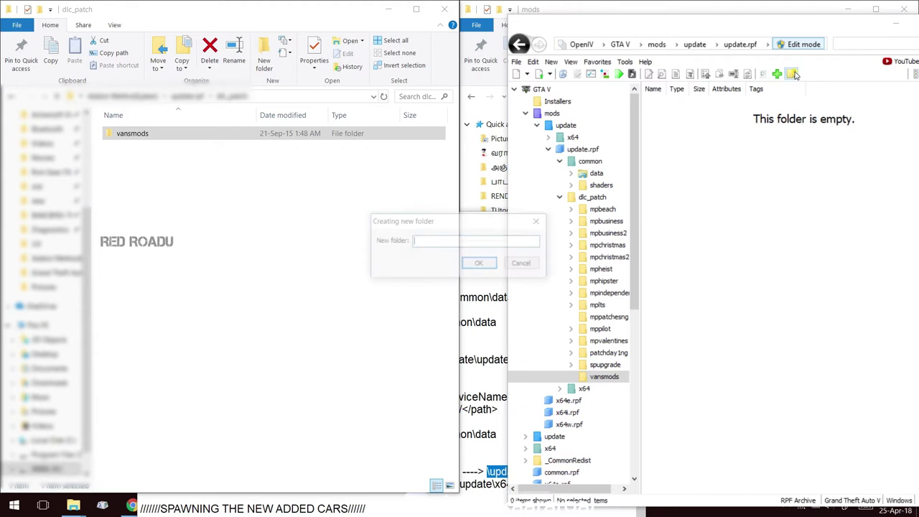
left_click(539, 220)
left_click(777, 74)
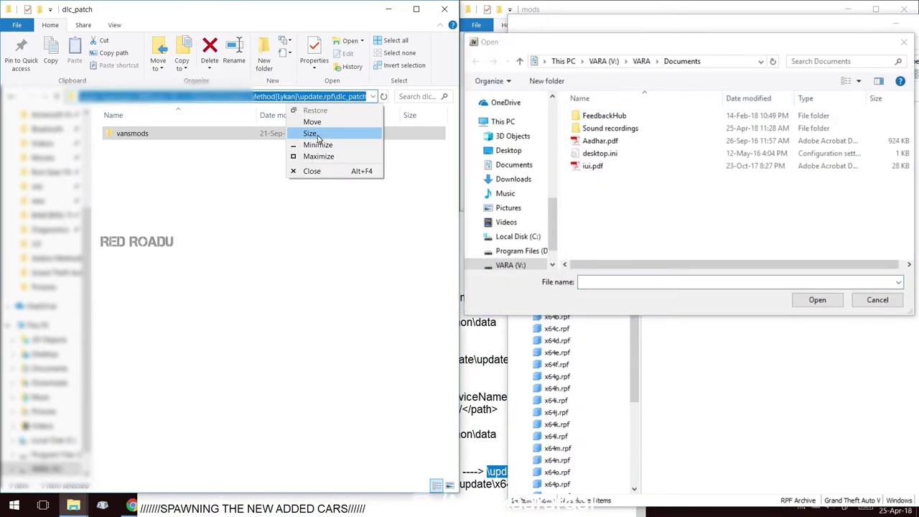
left_click(283, 96)
left_click(282, 96)
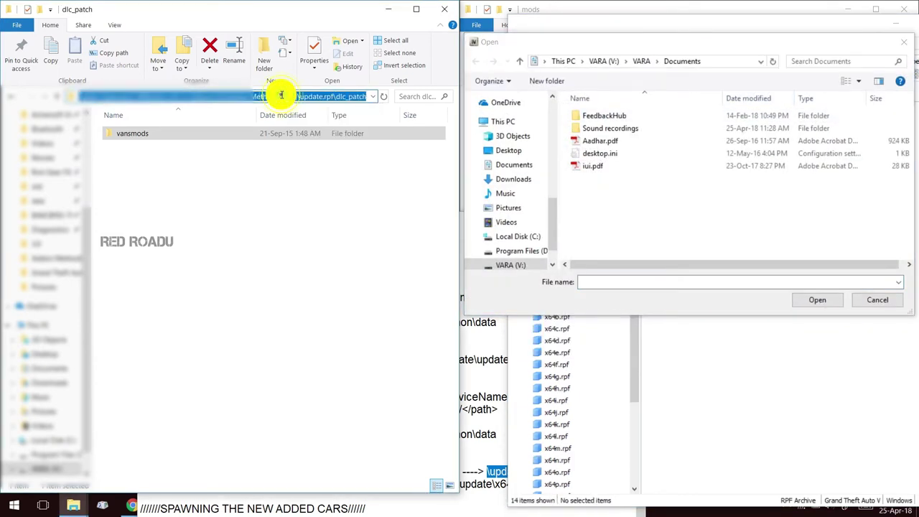
left_click(722, 63)
key("ctrl+v")
key("Return")
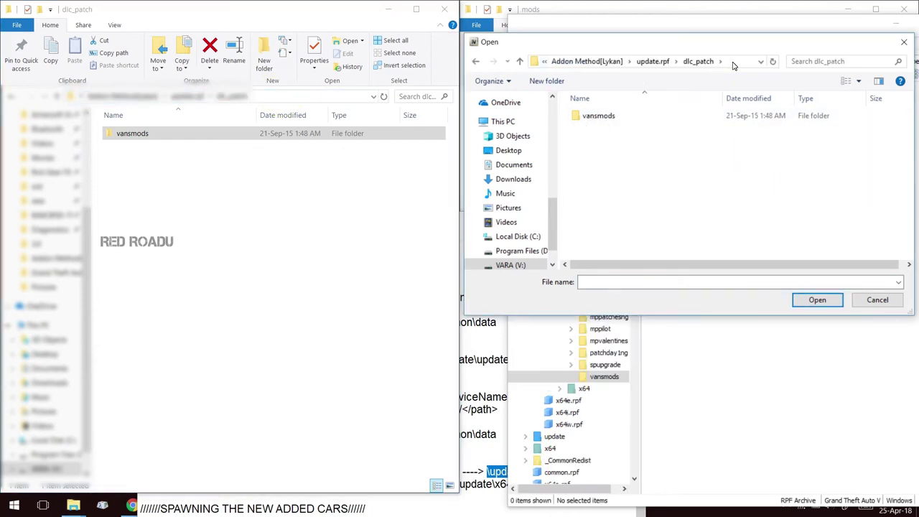
double_click(620, 115)
double_click(620, 114)
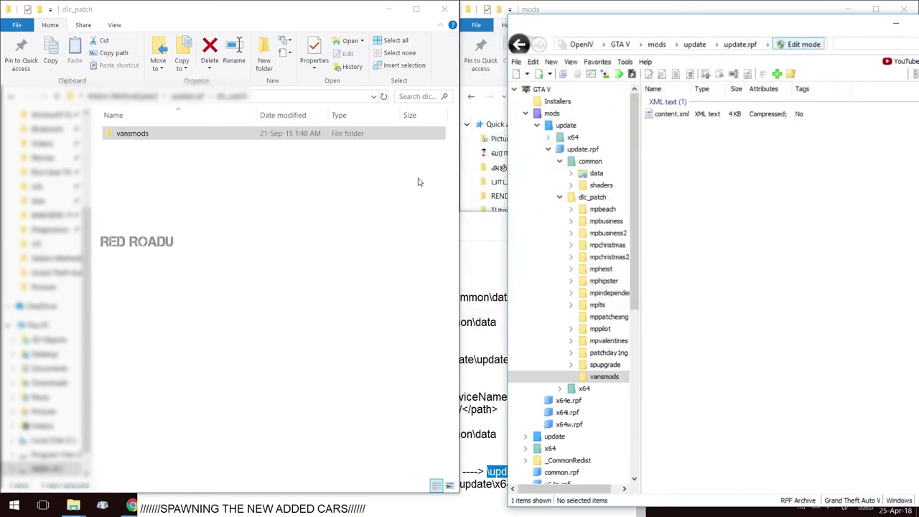
- Check the readme's instruction for the x64 files and open the x64 folder inside the downloaded Addon Method[Lykan] folder
left_click(262, 193)
left_click(485, 363)
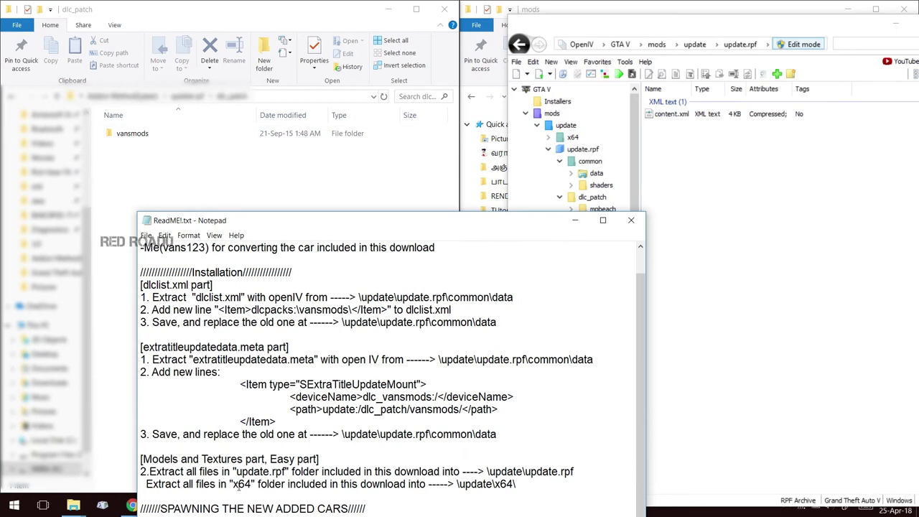
left_click_drag(283, 139, 244, 36)
left_click(503, 252)
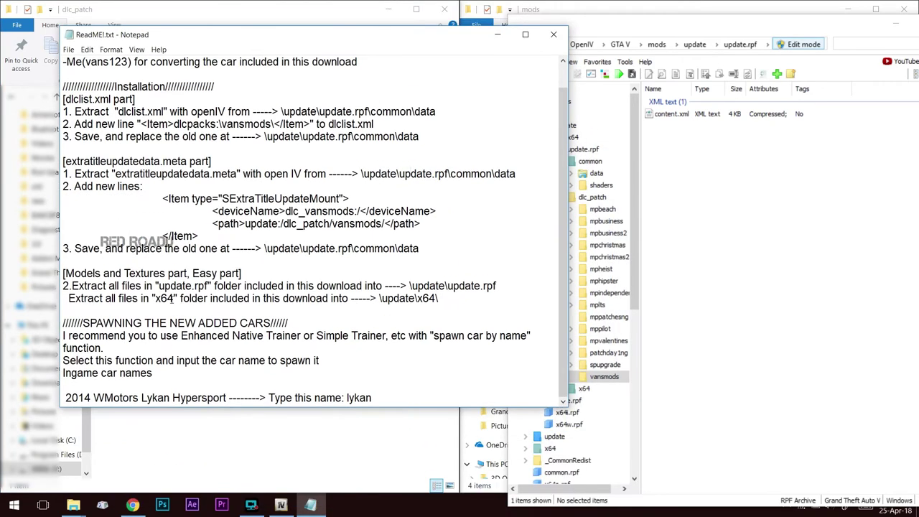
left_click_drag(152, 299, 178, 298)
left_click(287, 424)
key("alt+Up")
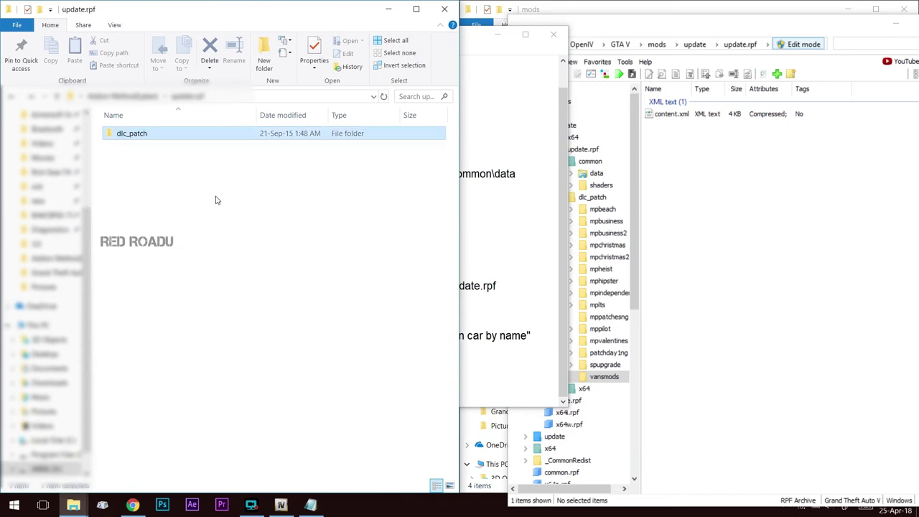
key("alt+Up")
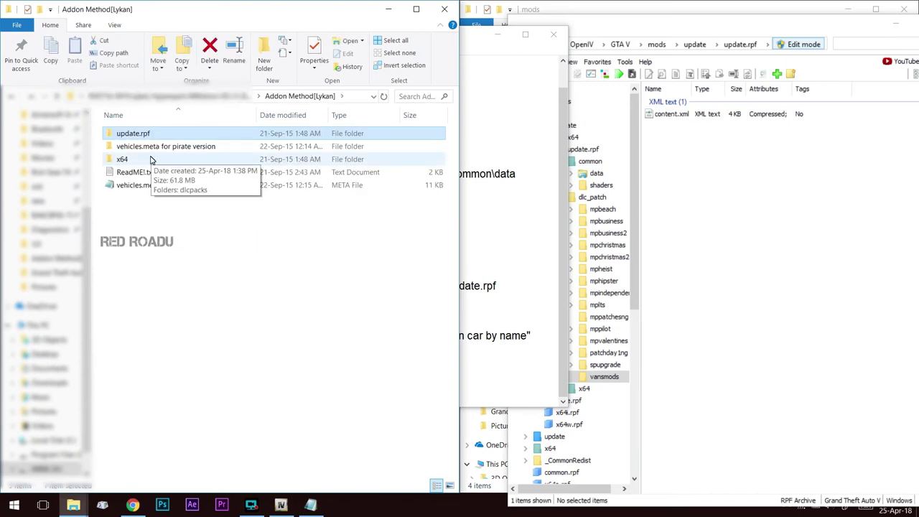
double_click(150, 158)
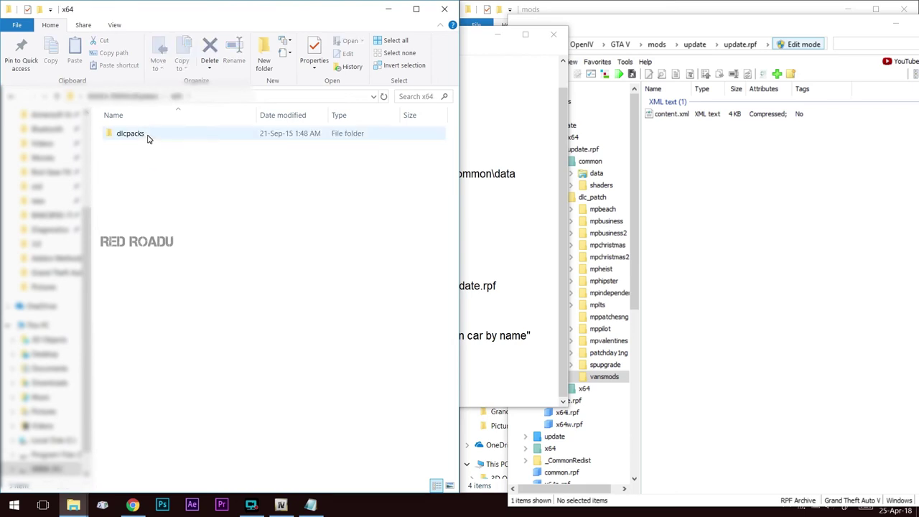
- Go to mods\update\x64\dlcpacks in OpenIV and open the download's matching x64\dlcpacks folder in File Explorer
left_click(691, 170)
left_click(424, 190)
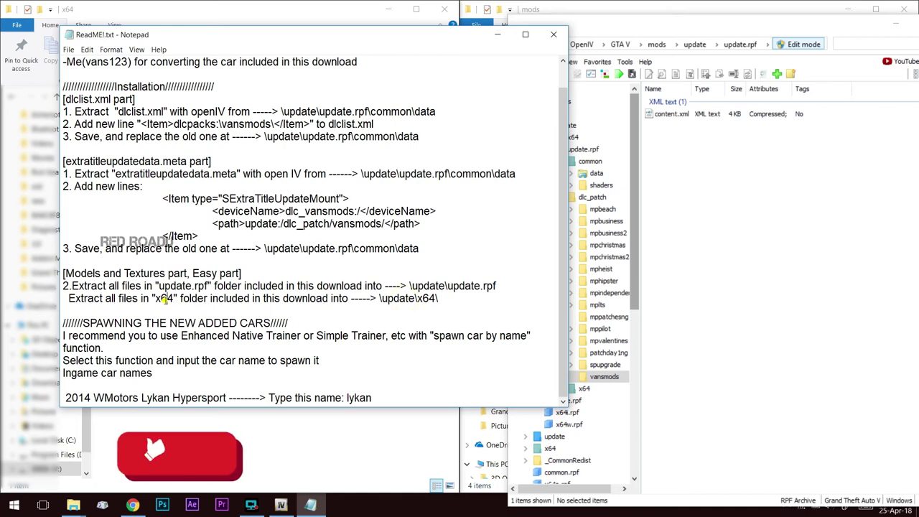
left_click(690, 45)
left_click(690, 45)
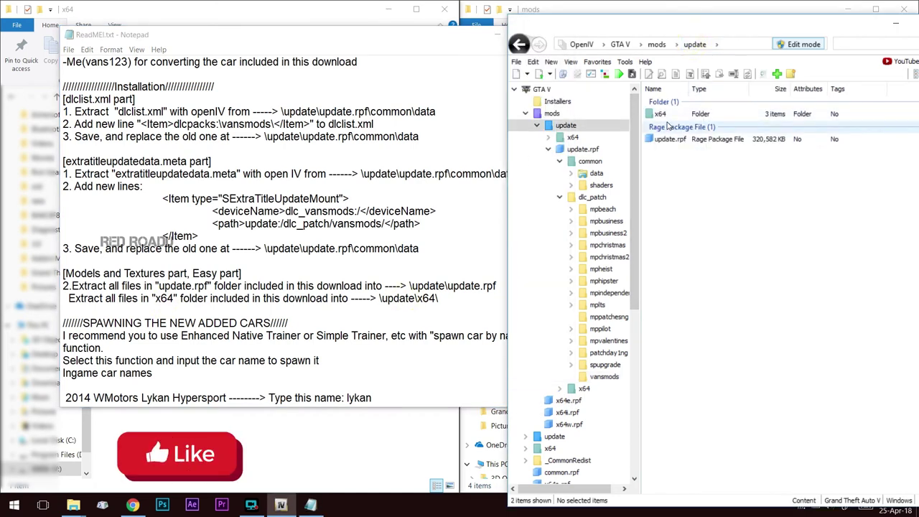
double_click(661, 115)
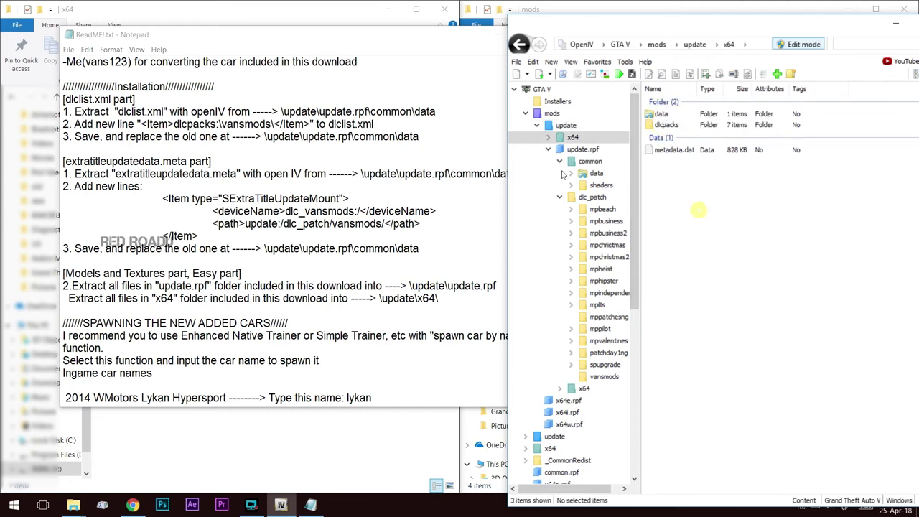
left_click(451, 48)
left_click(280, 7)
left_click(133, 134)
double_click(666, 124)
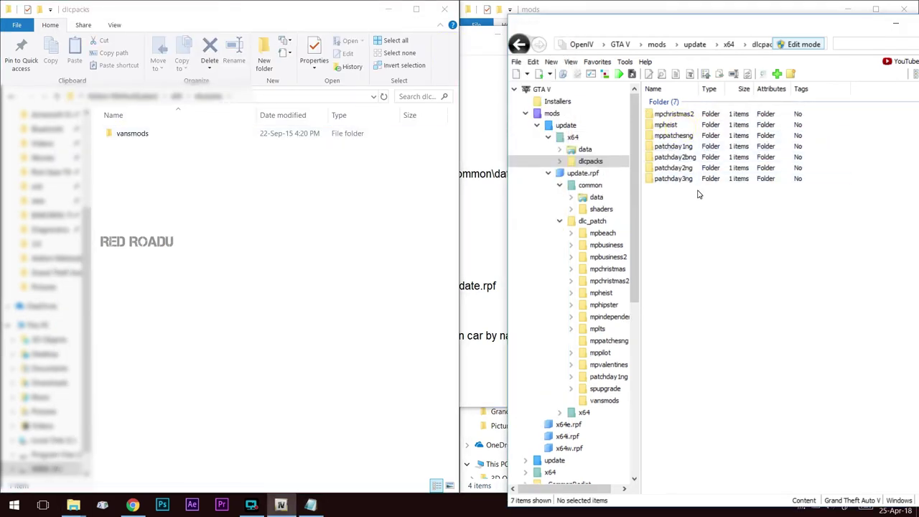
- Create a new folder named vansmods in mods\update\x64\dlcpacks and open it
left_click(791, 74)
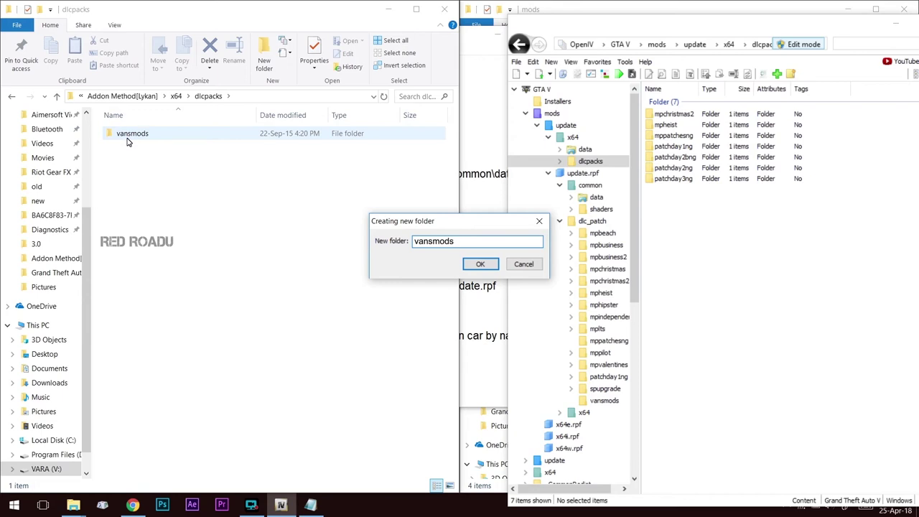
left_click(482, 263)
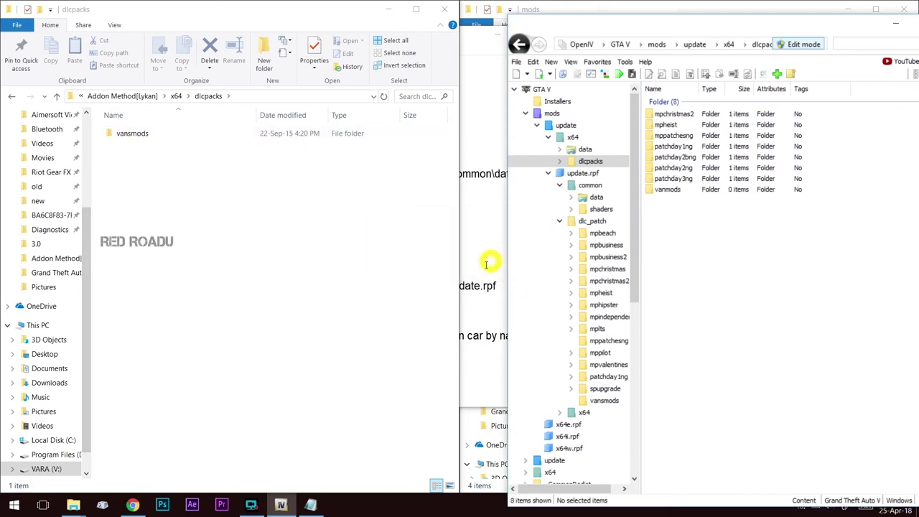
left_click(675, 192)
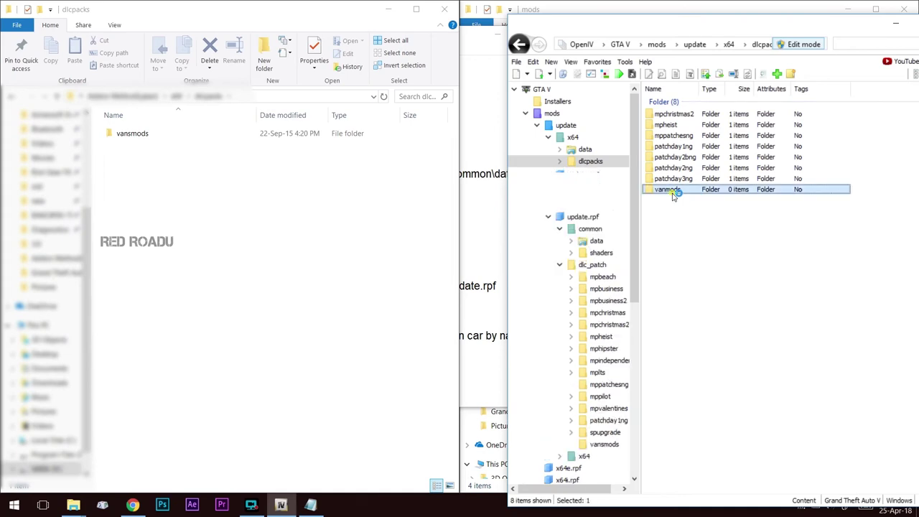
- Start adding files to the new dlcpacks subfolder and open the download's x64\dlcpacks\vansmods folder in File Explorer
left_click(777, 74)
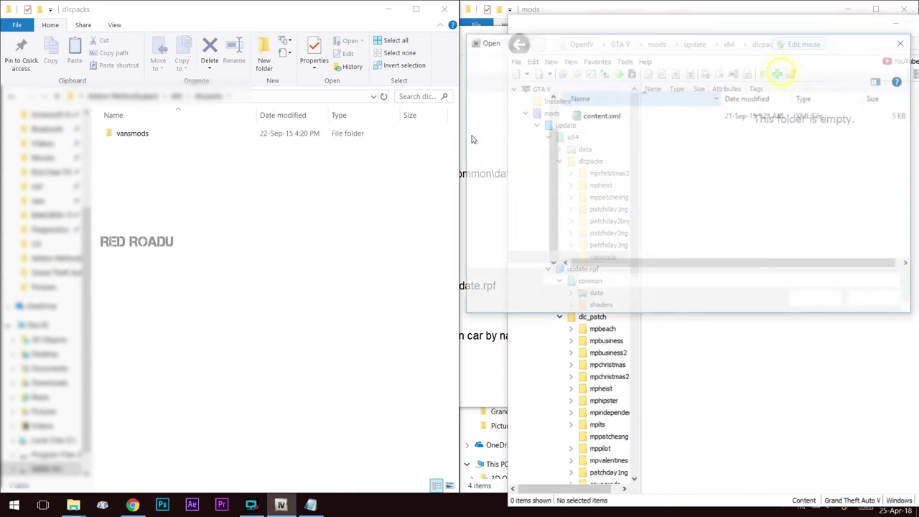
left_click(168, 134)
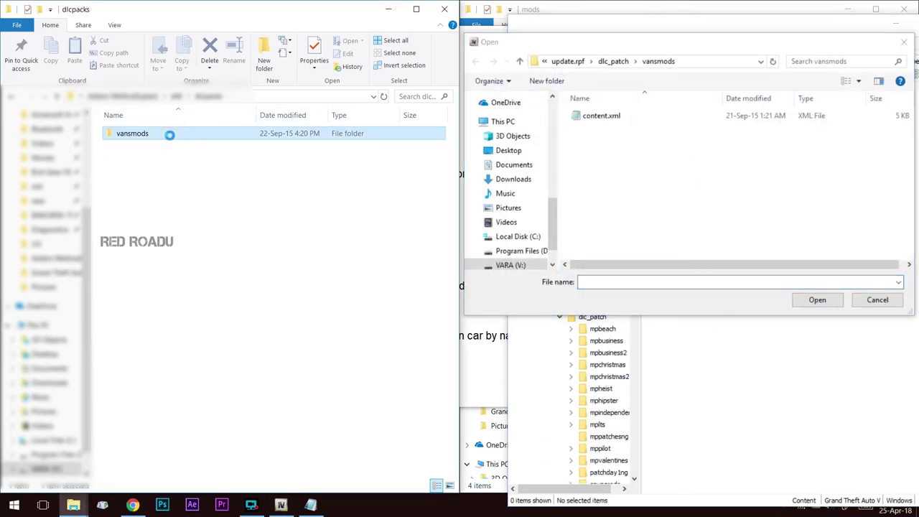
left_click(694, 62)
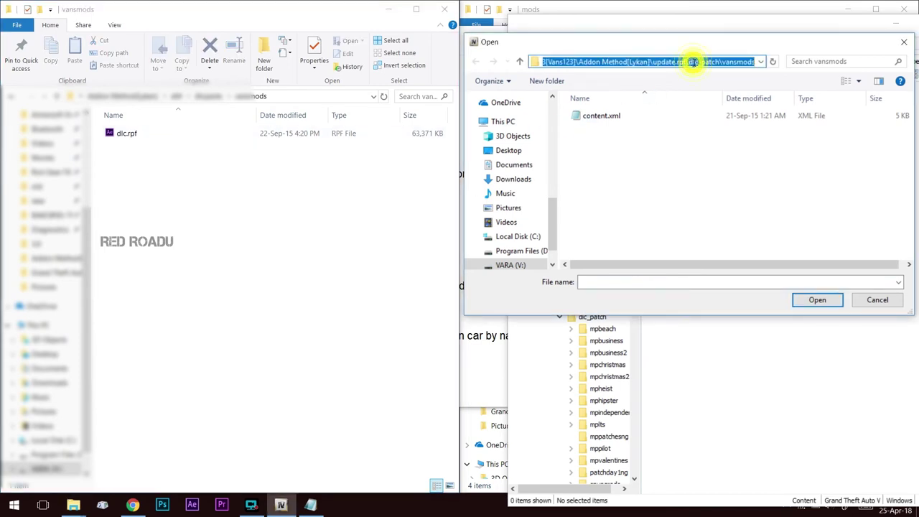
left_click(262, 99)
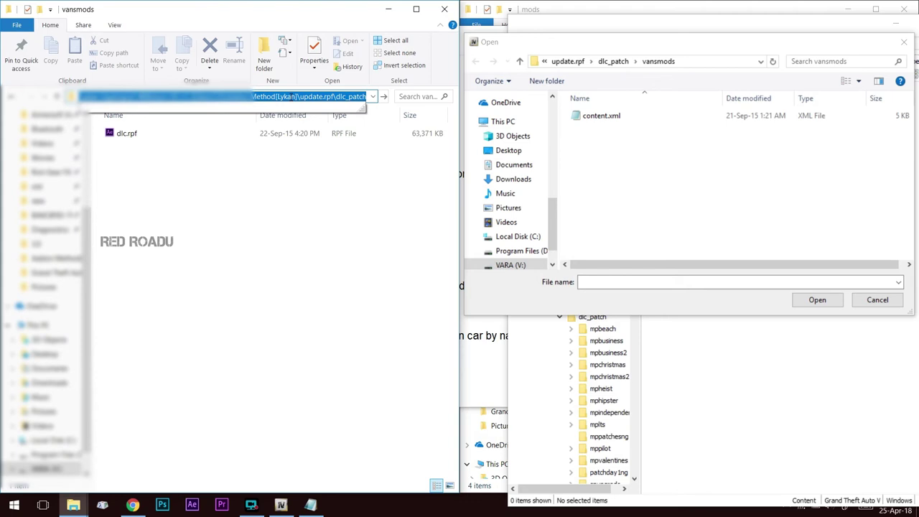
key("ctrl+c")
left_click(691, 62)
key("ctrl+v")
key("Return")
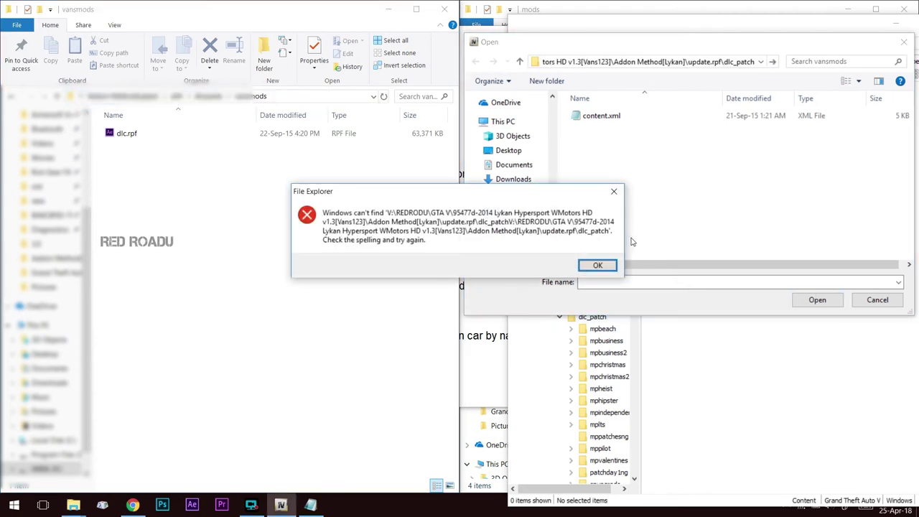
left_click(597, 265)
- Copy the path of the download's x64\dlcpacks\vansmods folder into the file chooser and add dlc.rpf from there to the archive folder
left_click(280, 96)
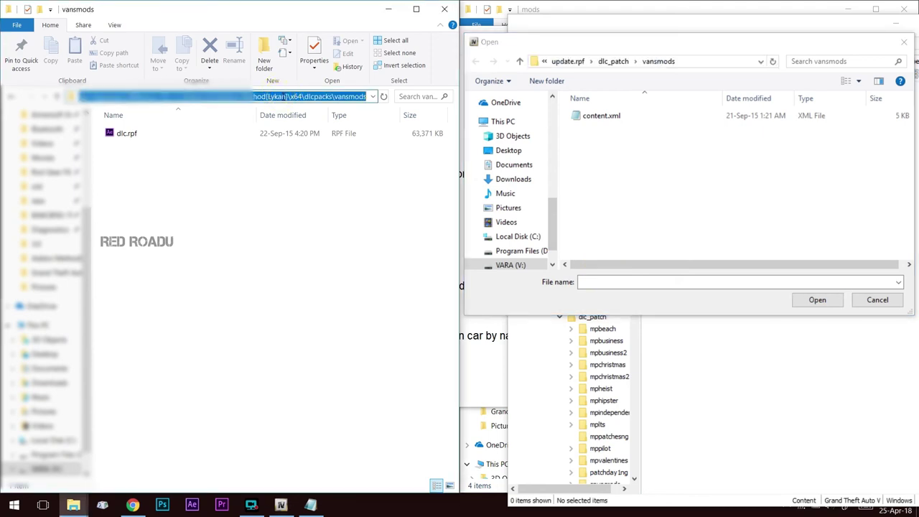
key("ctrl+c")
left_click(709, 63)
key("ctrl+v")
key("Return")
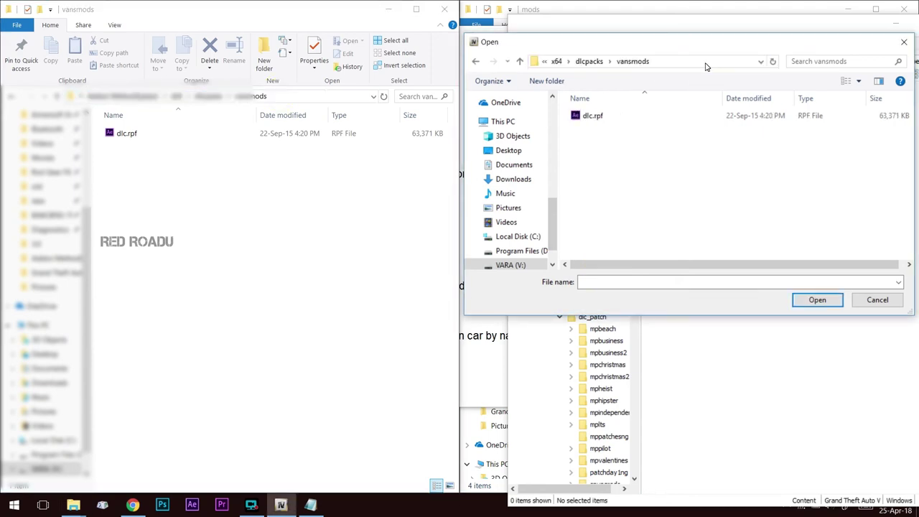
left_click(627, 120)
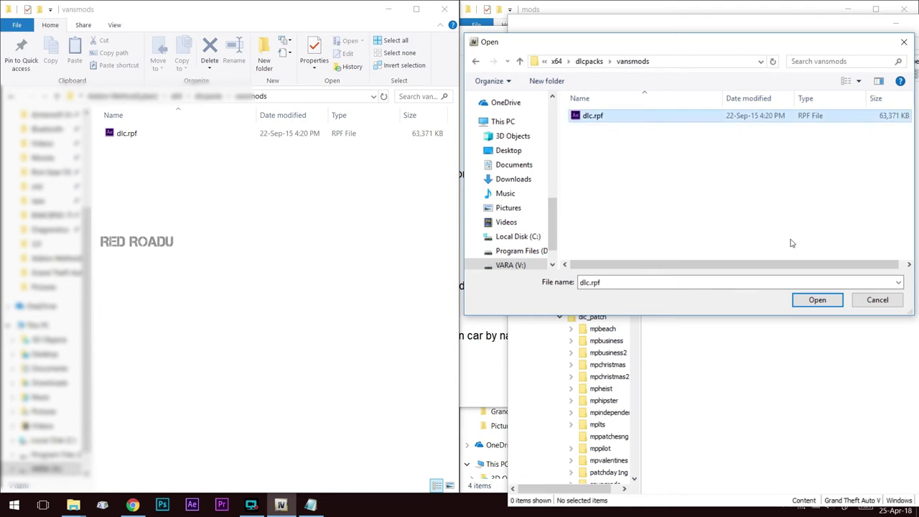
left_click(819, 300)
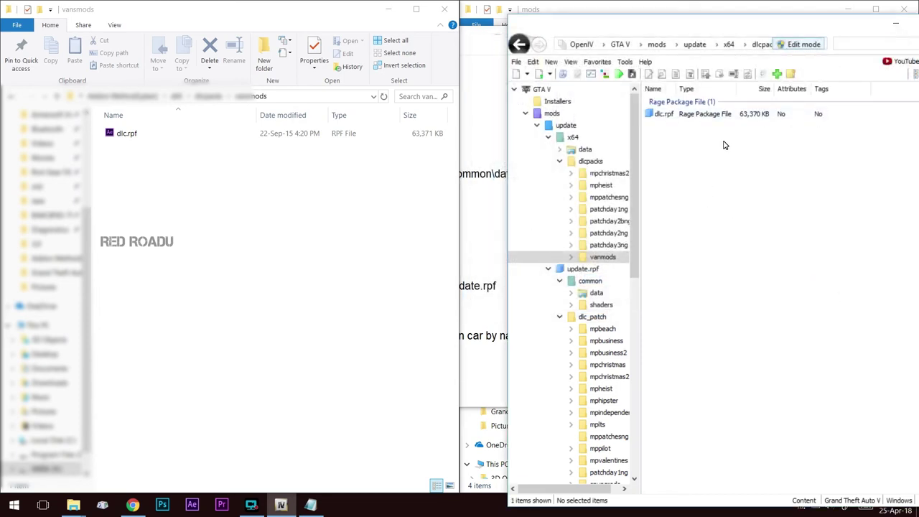
- Return to the readme and review its installation steps and the spawning section for the Lykan Hypersport's in-game name
key("alt+Left")
key("alt+Left")
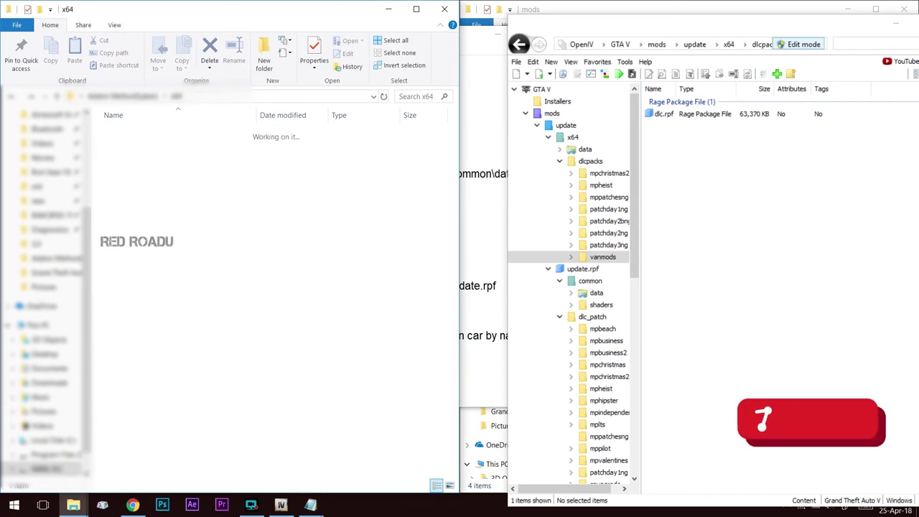
left_click(311, 505)
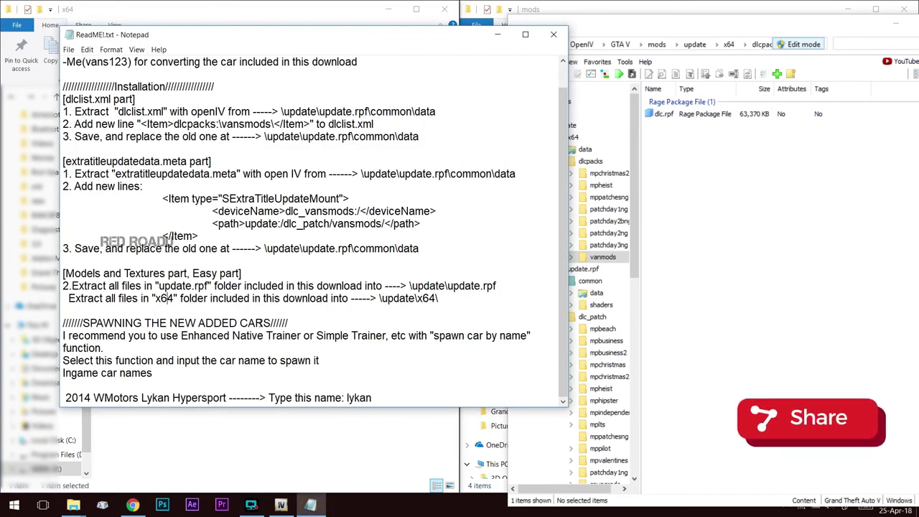
left_click_drag(79, 86, 352, 322)
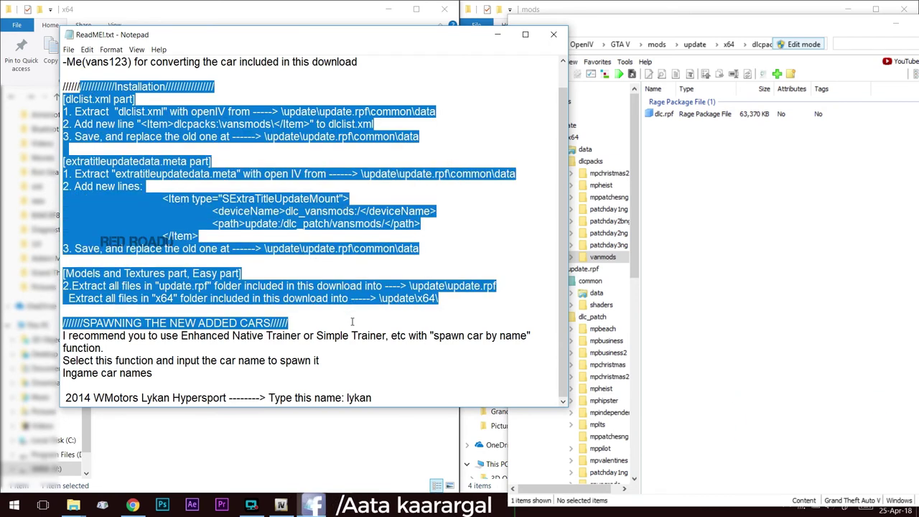
left_click(346, 323)
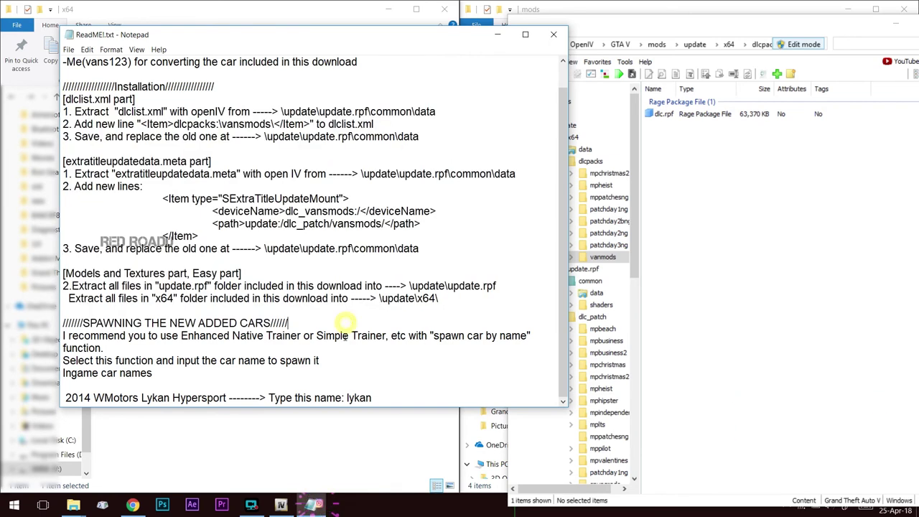
double_click(359, 397)
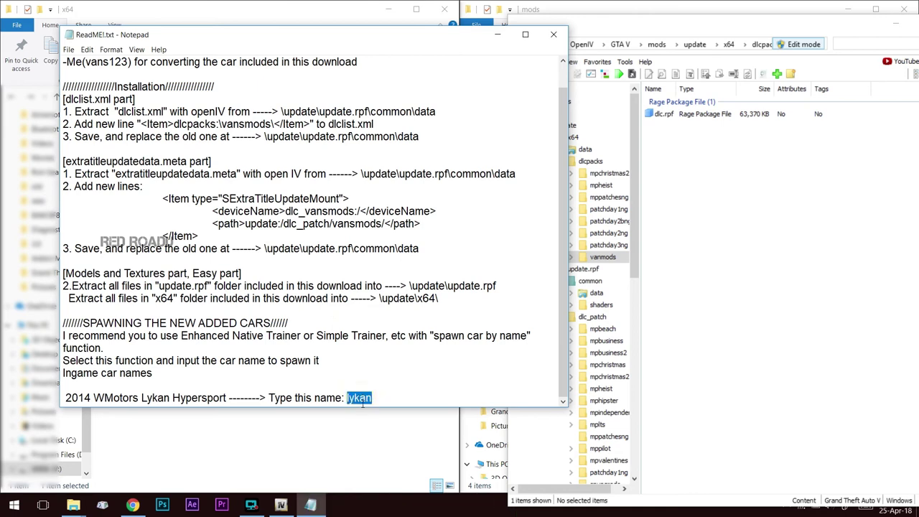
right_click(363, 407)
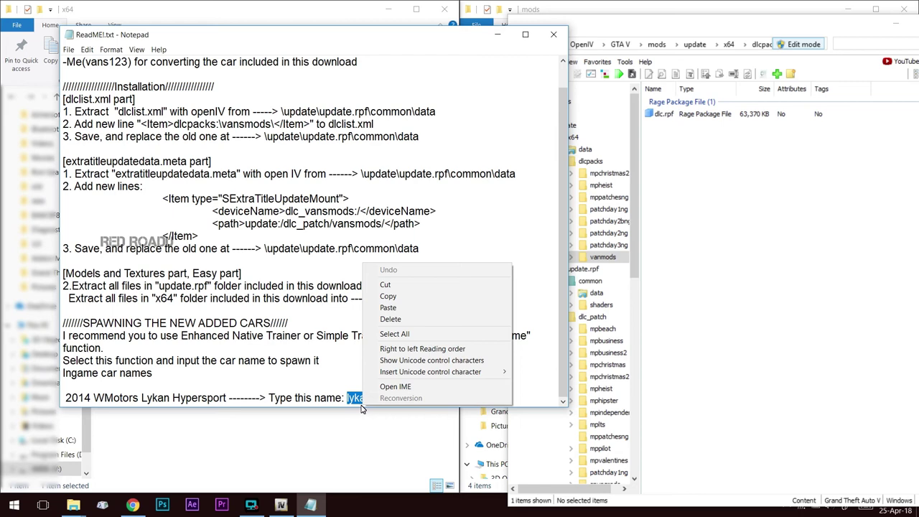
left_click(363, 407)
double_click(357, 401)
left_click(357, 404)
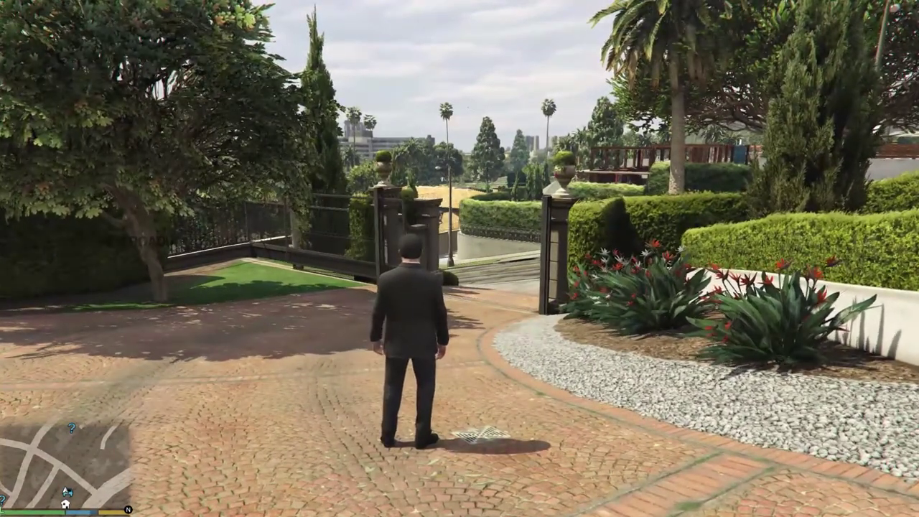
- In GTA V, open Enhanced Native Trainer and spawn the add-on car by manually entering the vehicle name lykan
key("F4")
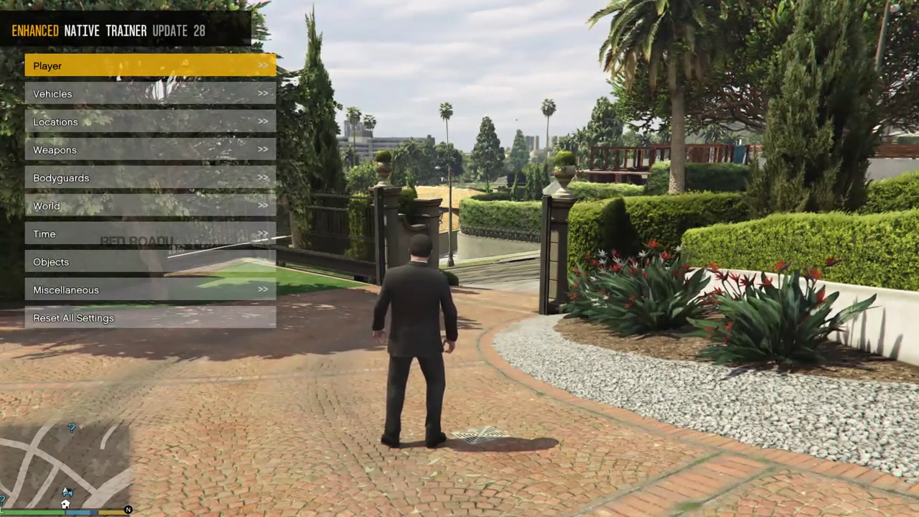
key("Down")
key("Return")
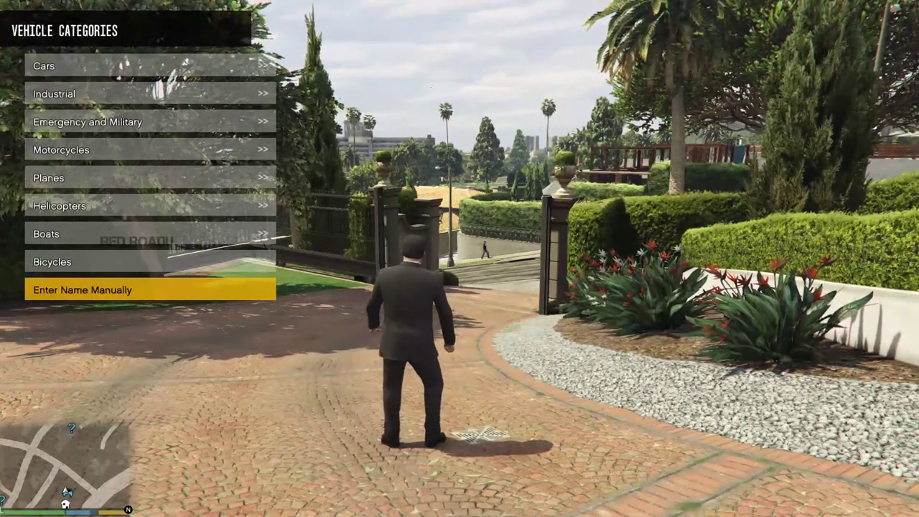
key("Return")
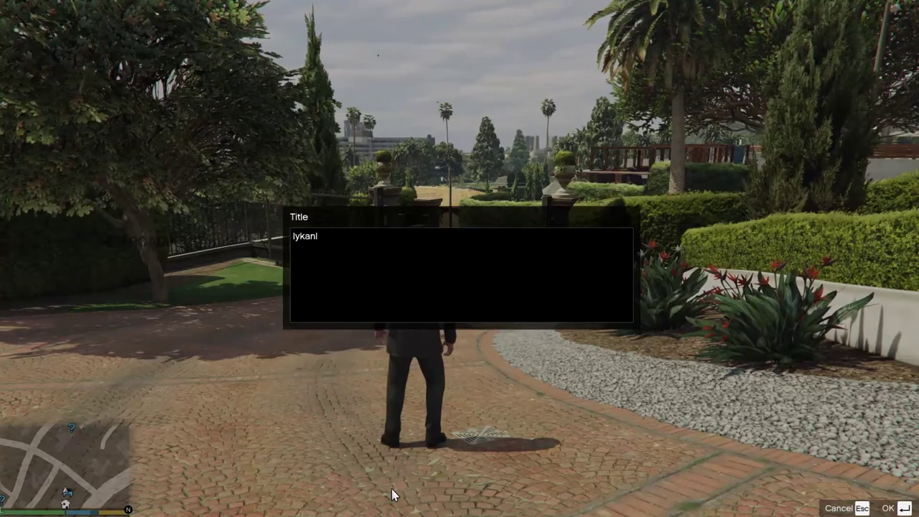
key("Return")
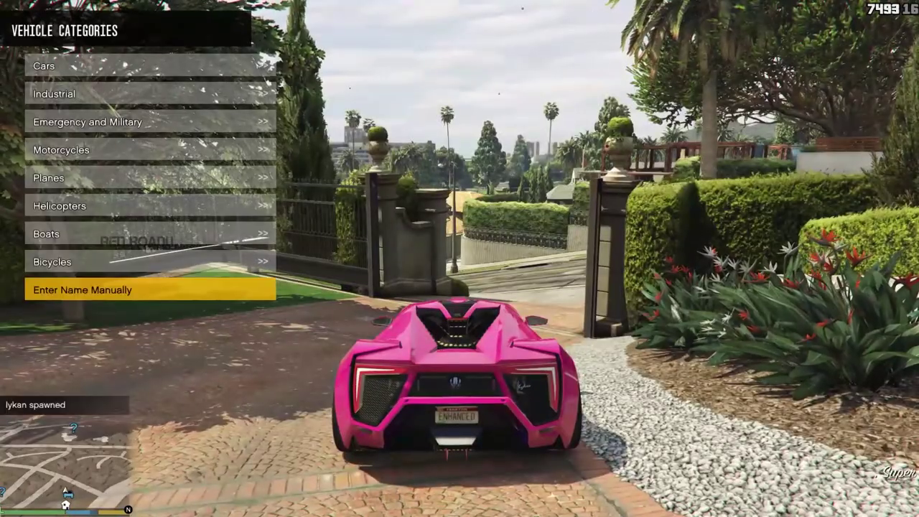